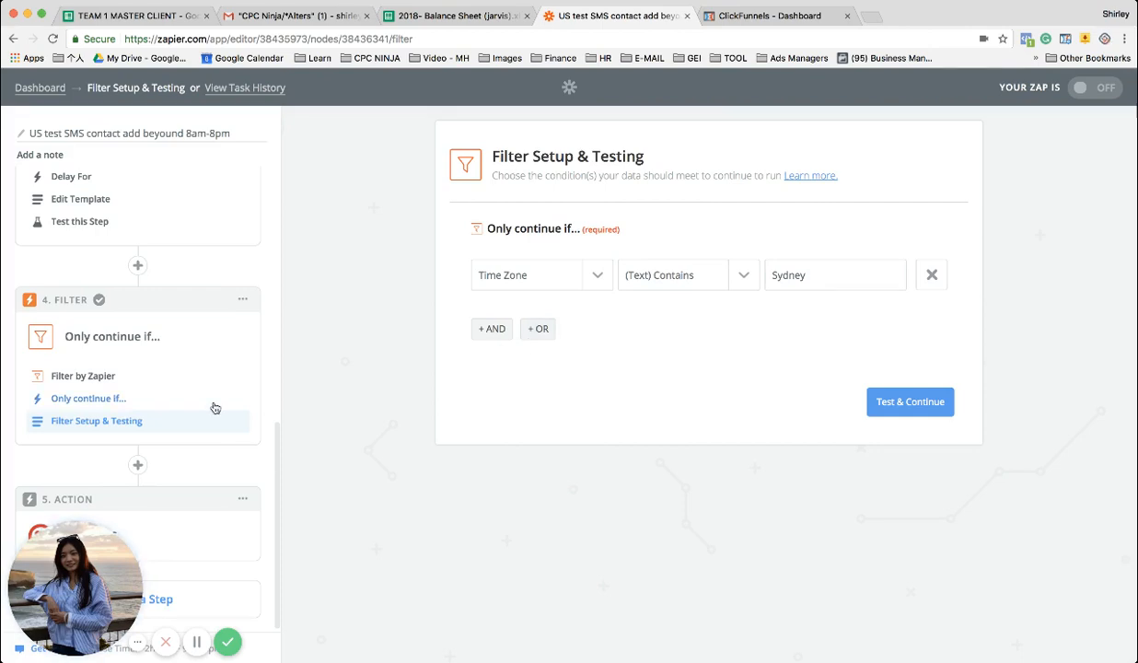
Delete the step 4 filter that checks whether Time Zone contains Sydney
click(243, 299)
click(219, 348)
click(223, 350)
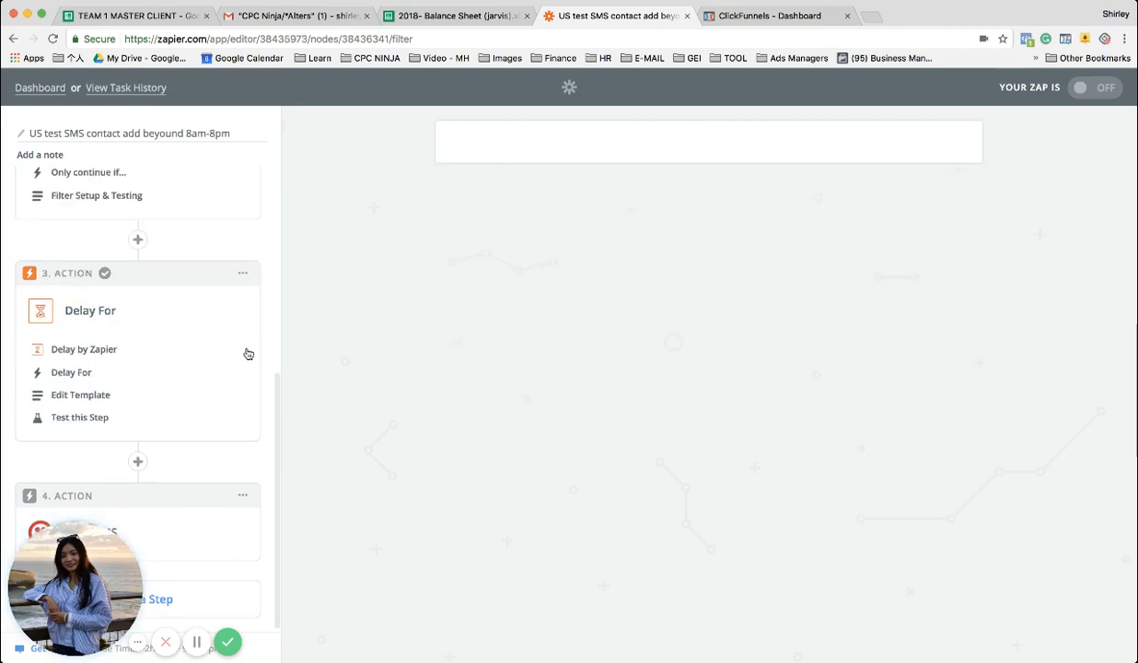
Insert a new action between the Delay For and Send SMS steps, using the built-in Formatter app
scroll(232, 321, up, 6)
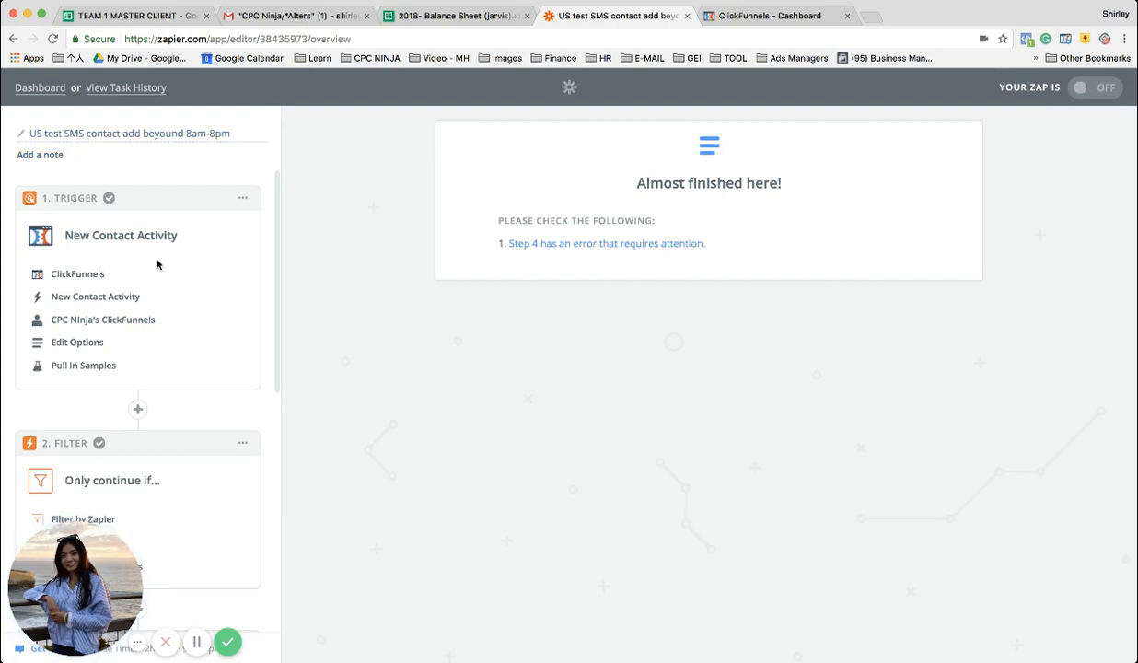
scroll(158, 264, down, 2)
scroll(158, 264, down, 2)
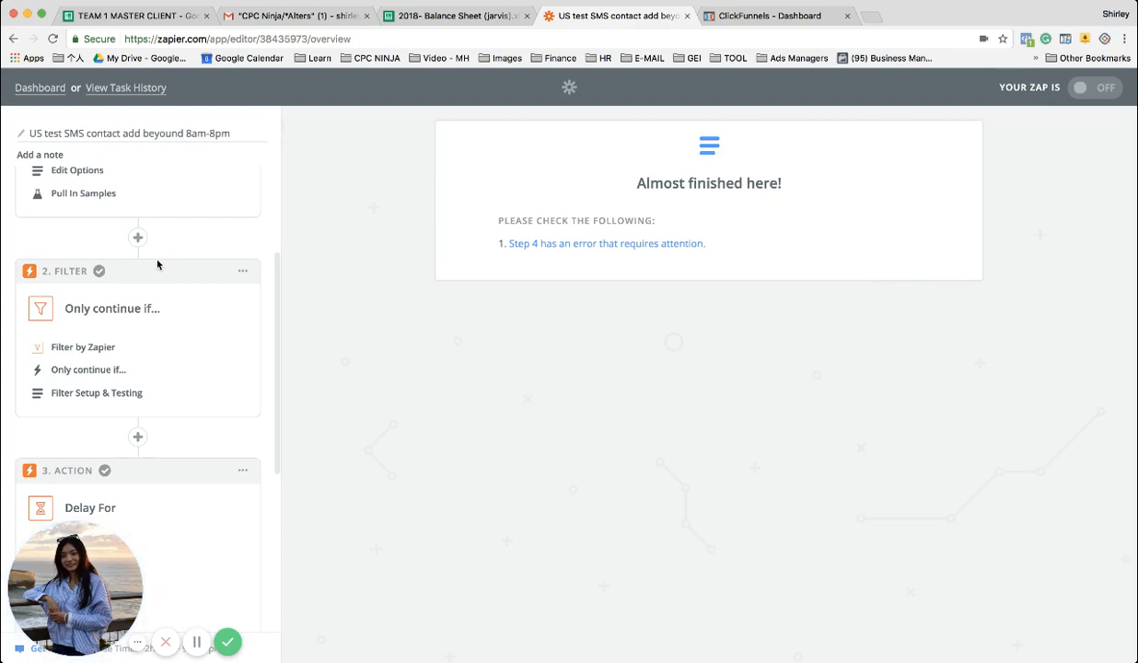
scroll(157, 265, down, 3)
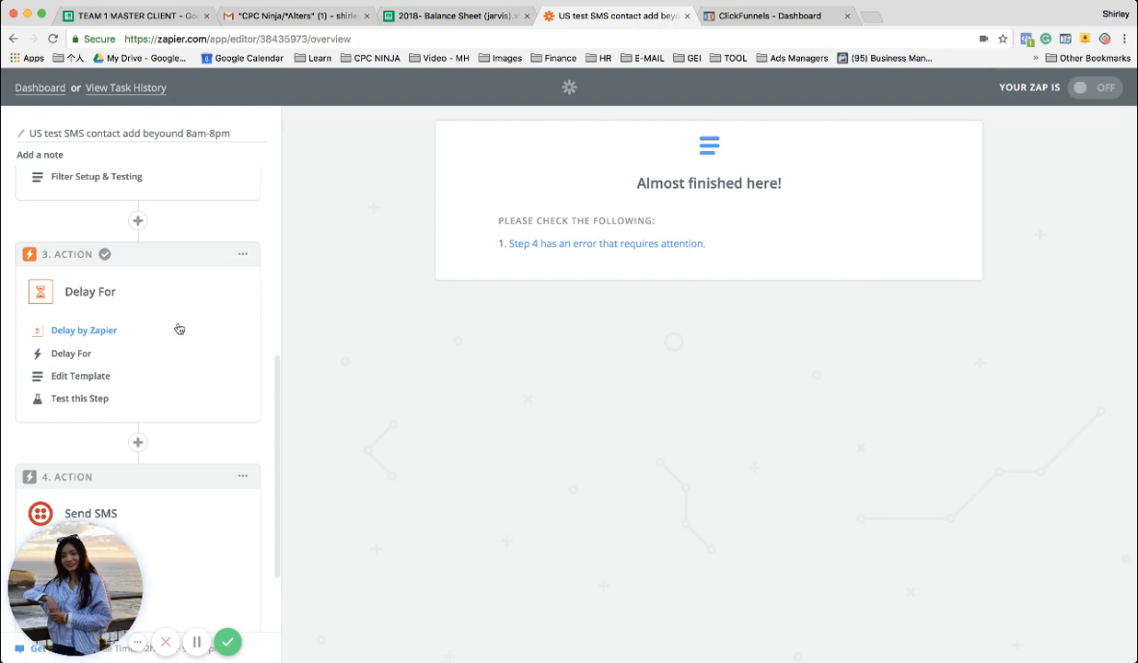
scroll(179, 327, down, 2)
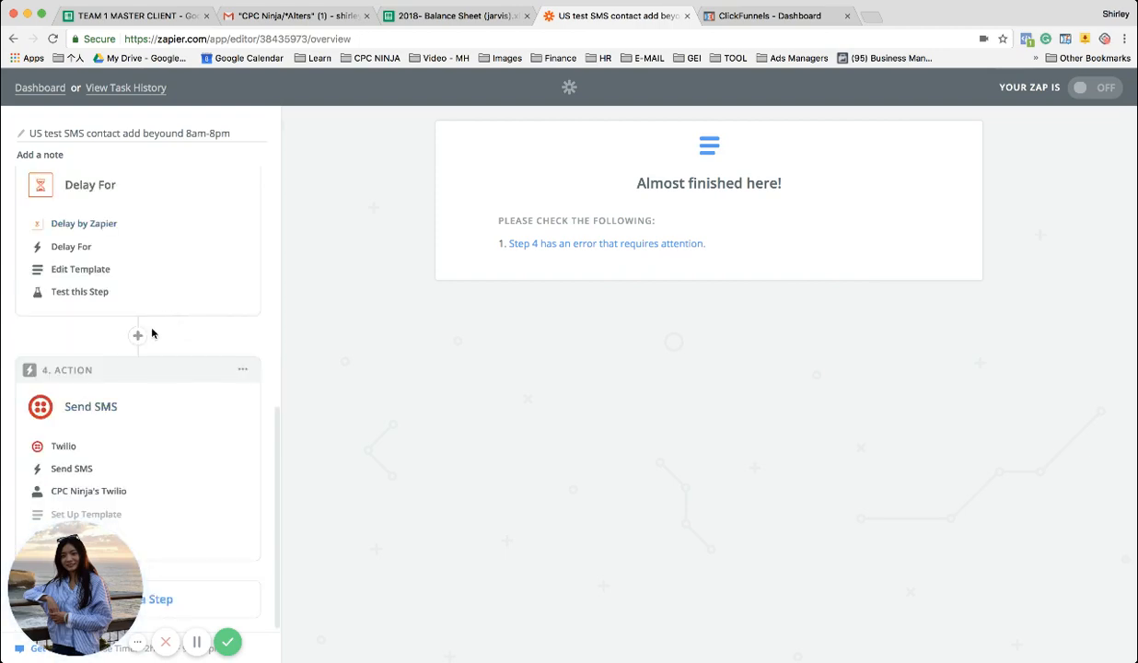
mouse_move(142, 339)
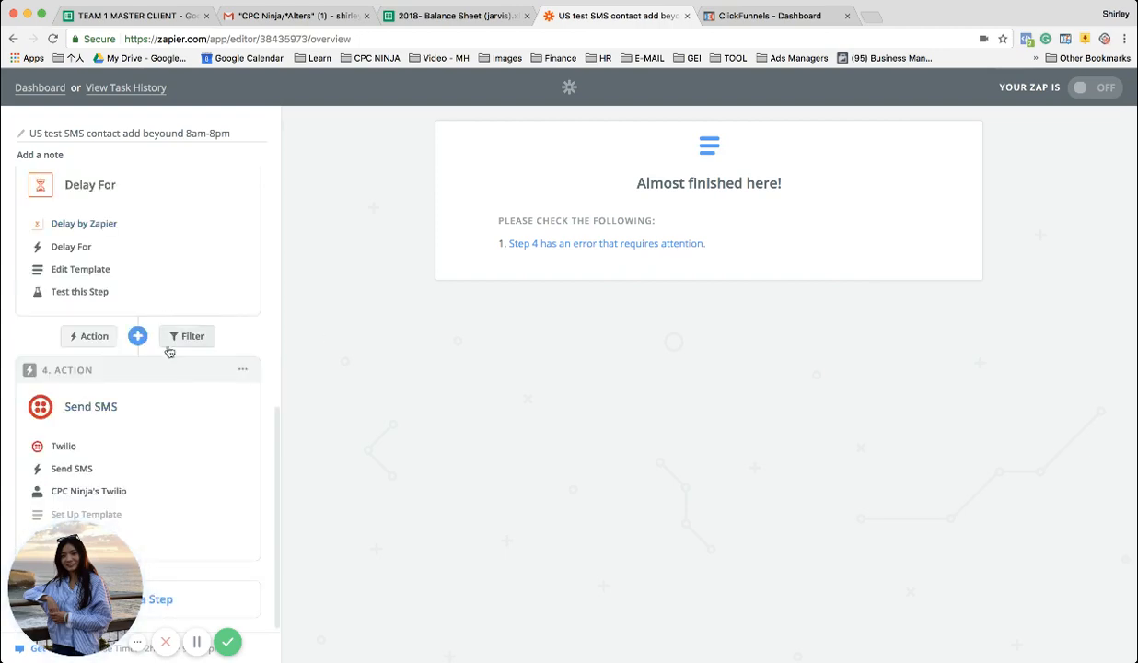
click(94, 337)
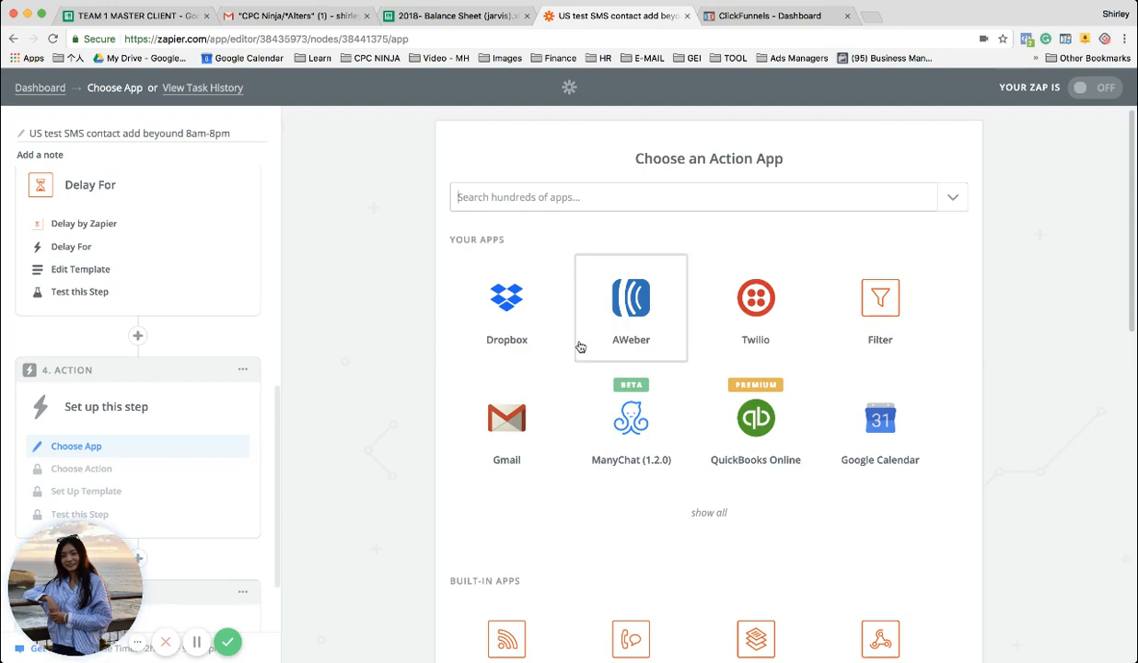
scroll(580, 347, down, 3)
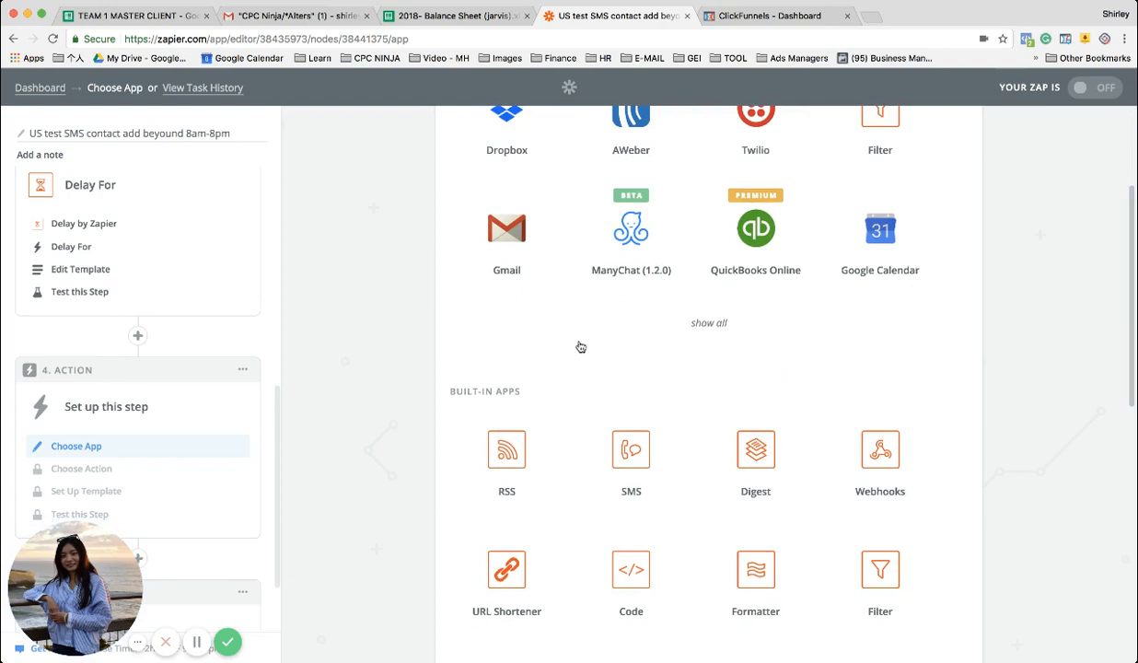
scroll(592, 402, down, 3)
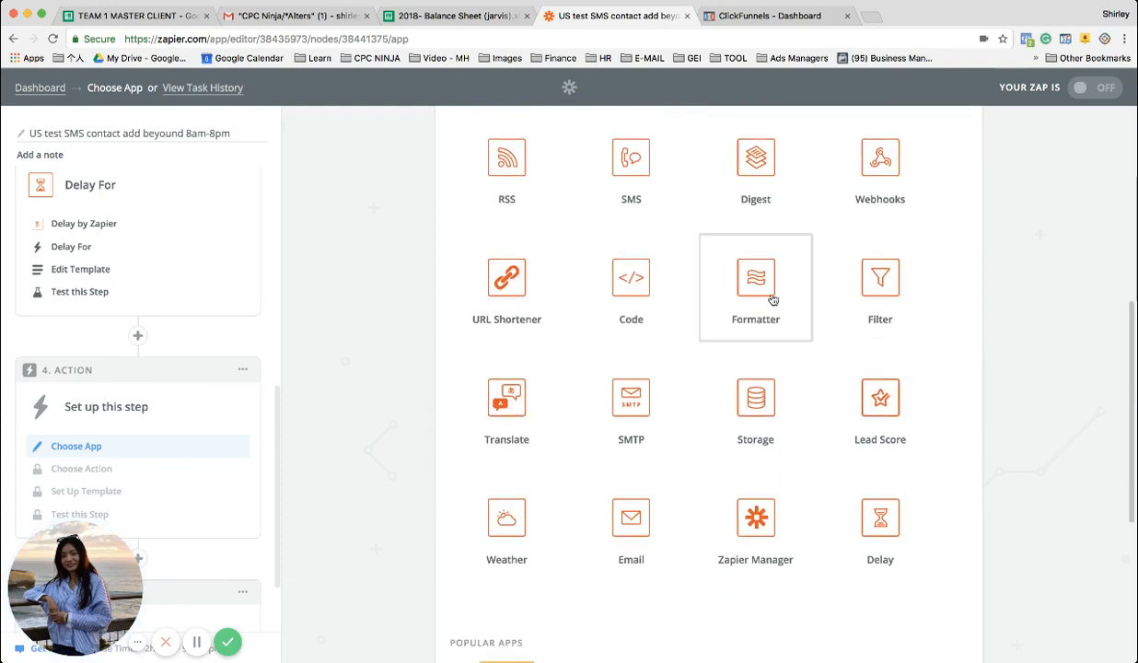
click(772, 298)
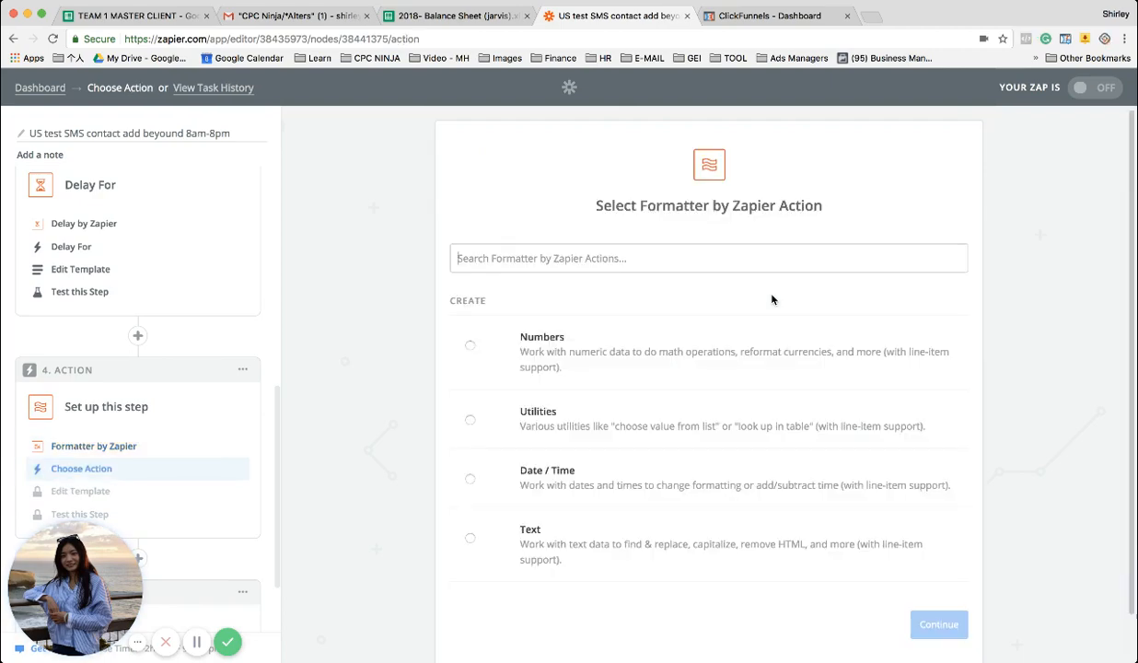
Choose Numbers as the Formatter action and set its transform to Format Phone Number
click(711, 350)
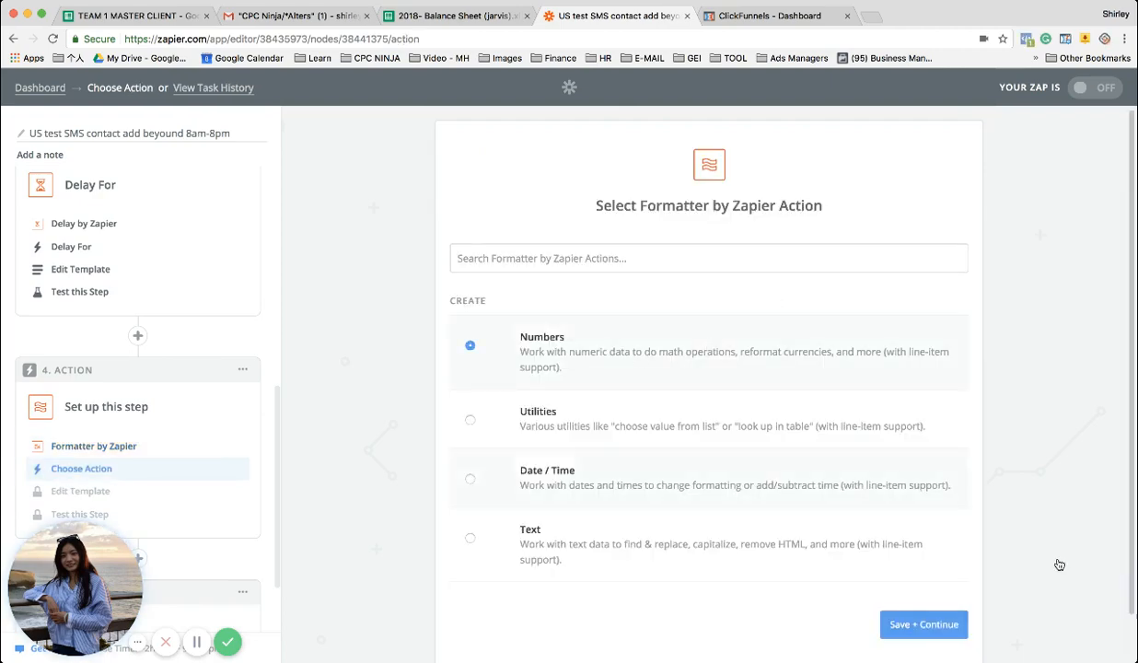
click(954, 625)
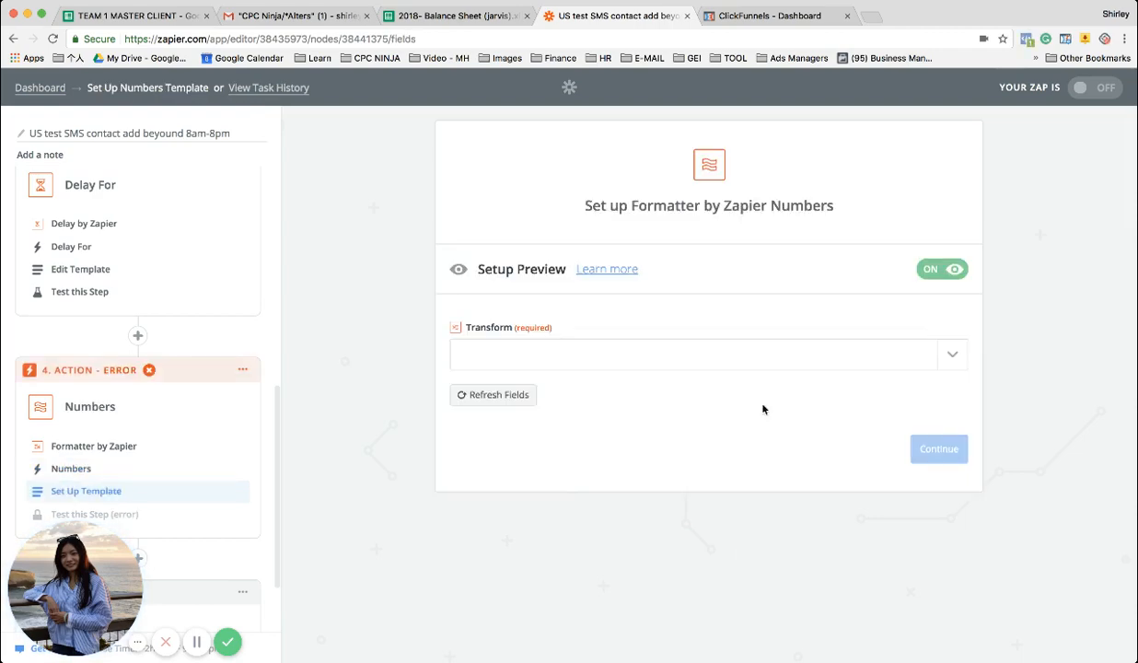
click(719, 363)
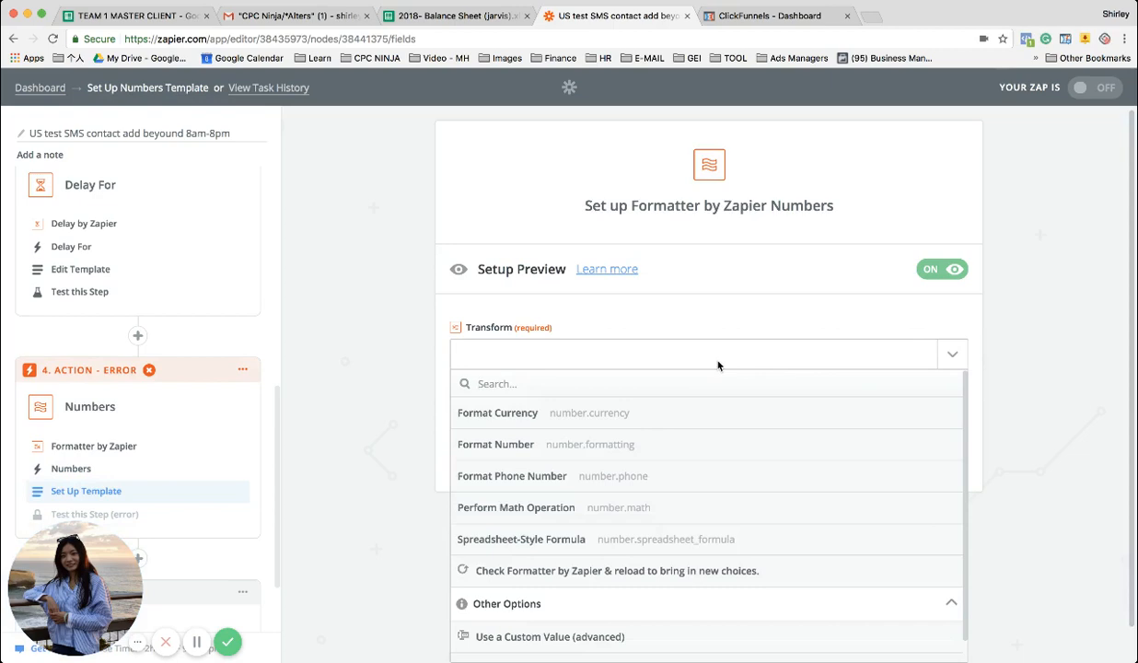
click(582, 477)
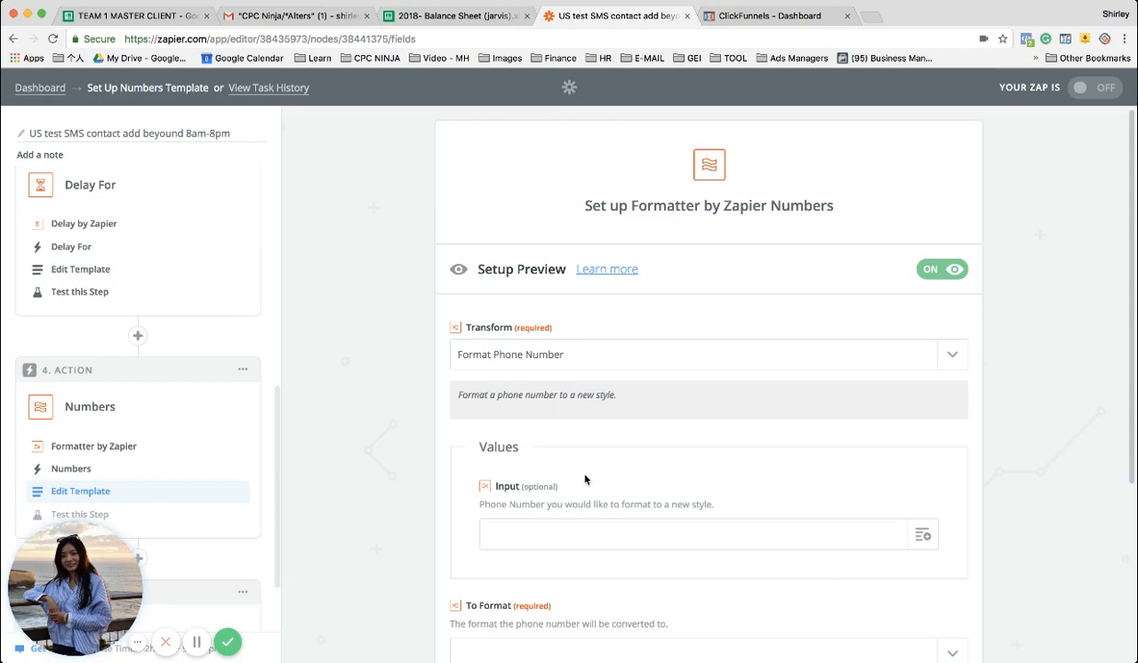
Map the Phone value from the New Contact Activity trigger to the formatter's input
scroll(585, 479, down, 3)
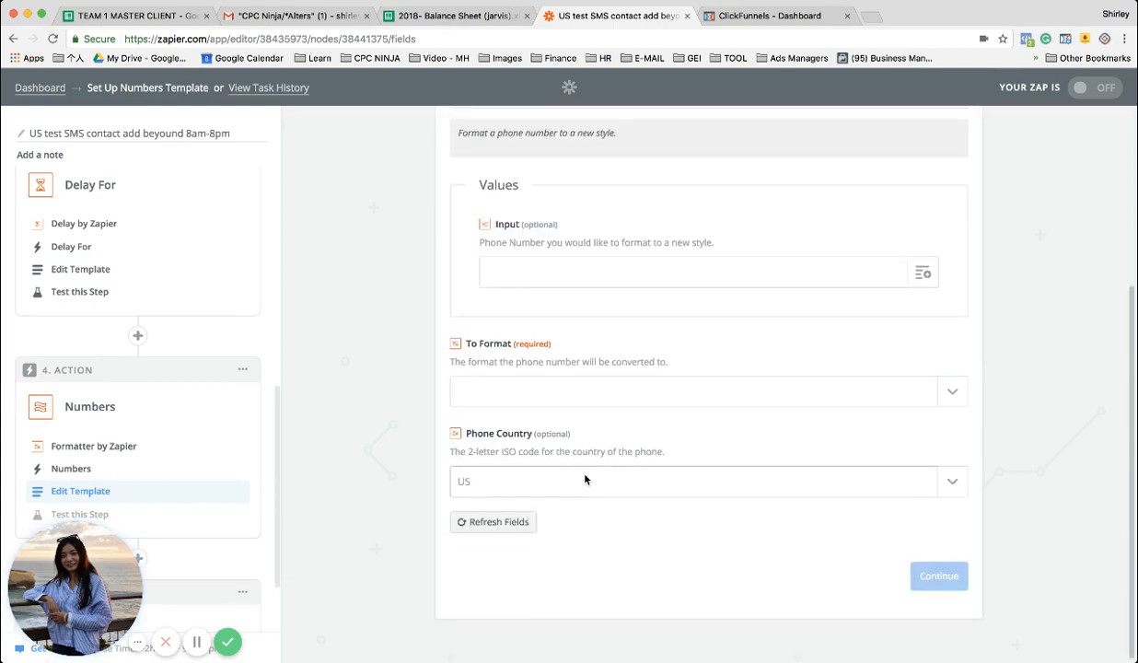
click(923, 281)
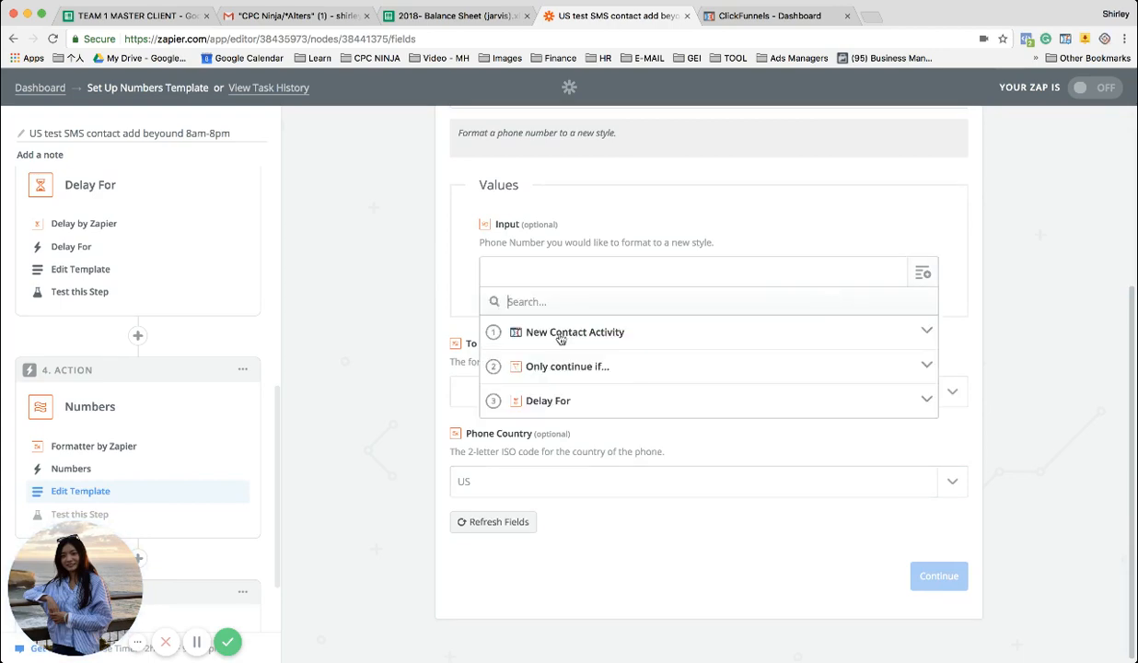
click(564, 334)
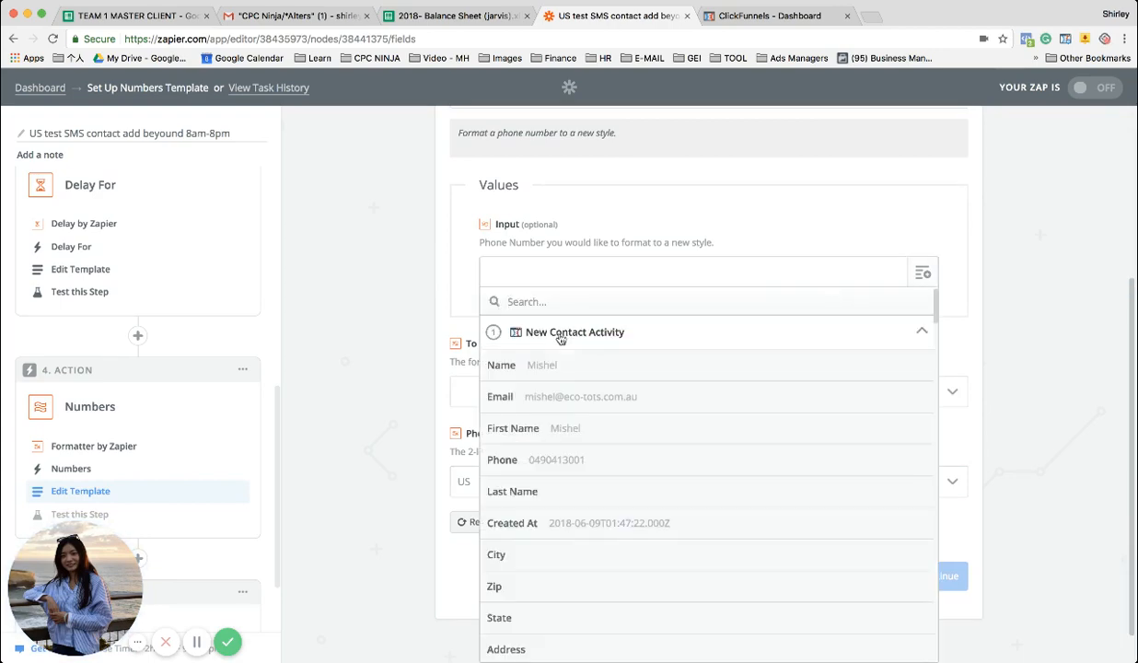
click(530, 463)
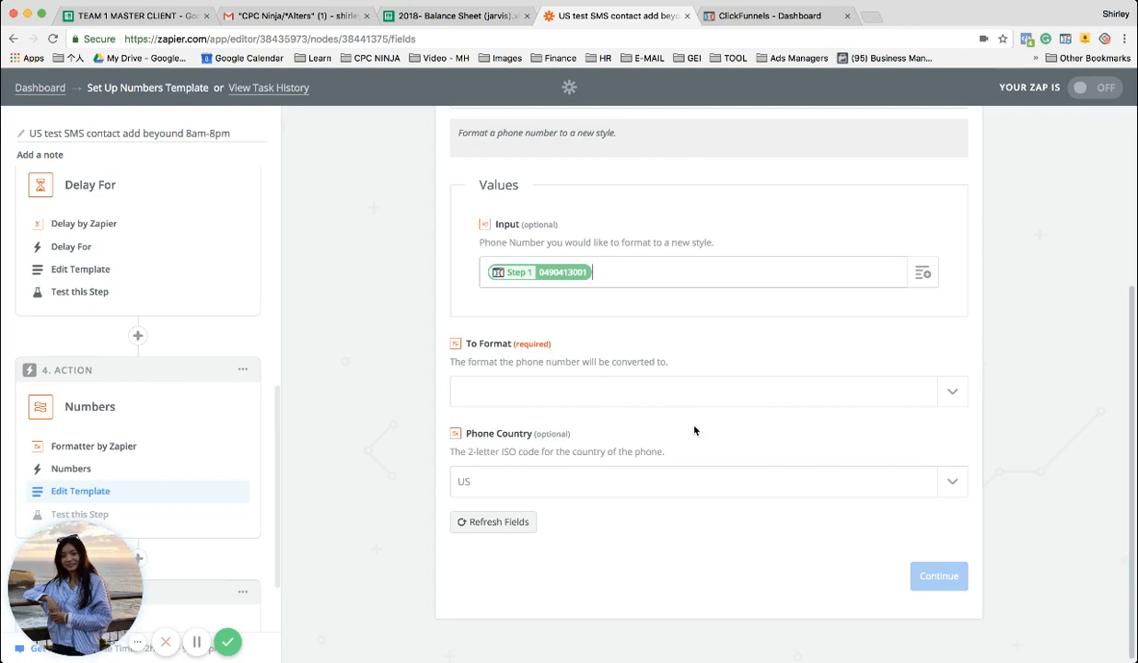
Set the format the phone number is converted to as E164
click(951, 391)
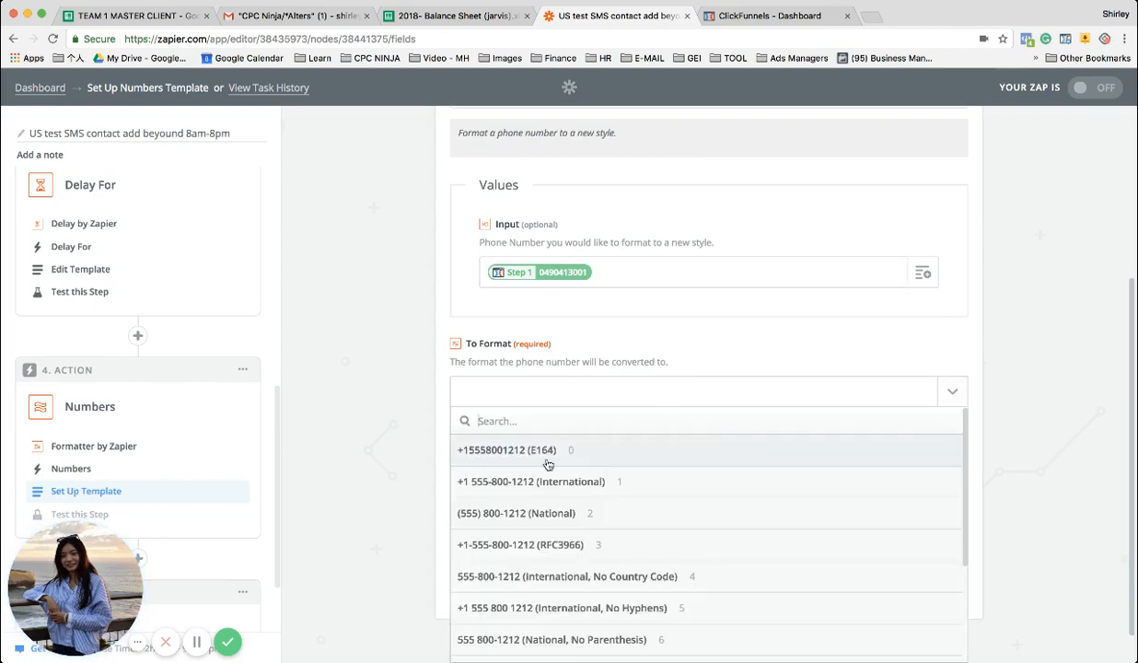
scroll(548, 465, down, 2)
scroll(544, 464, up, 1)
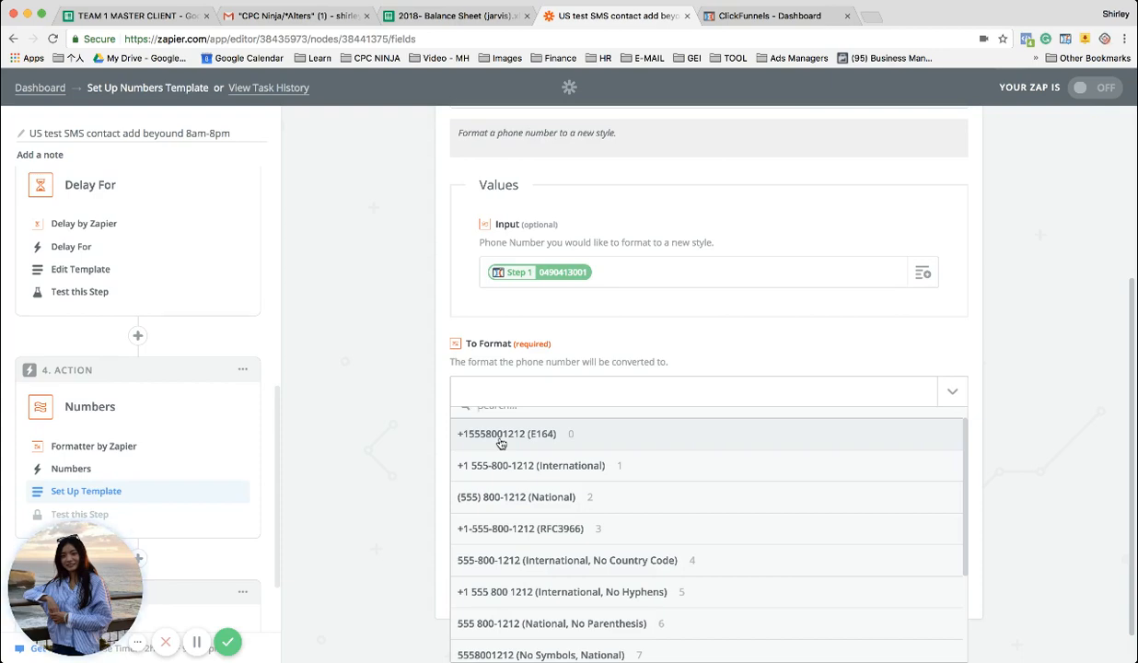
scroll(501, 443, down, 3)
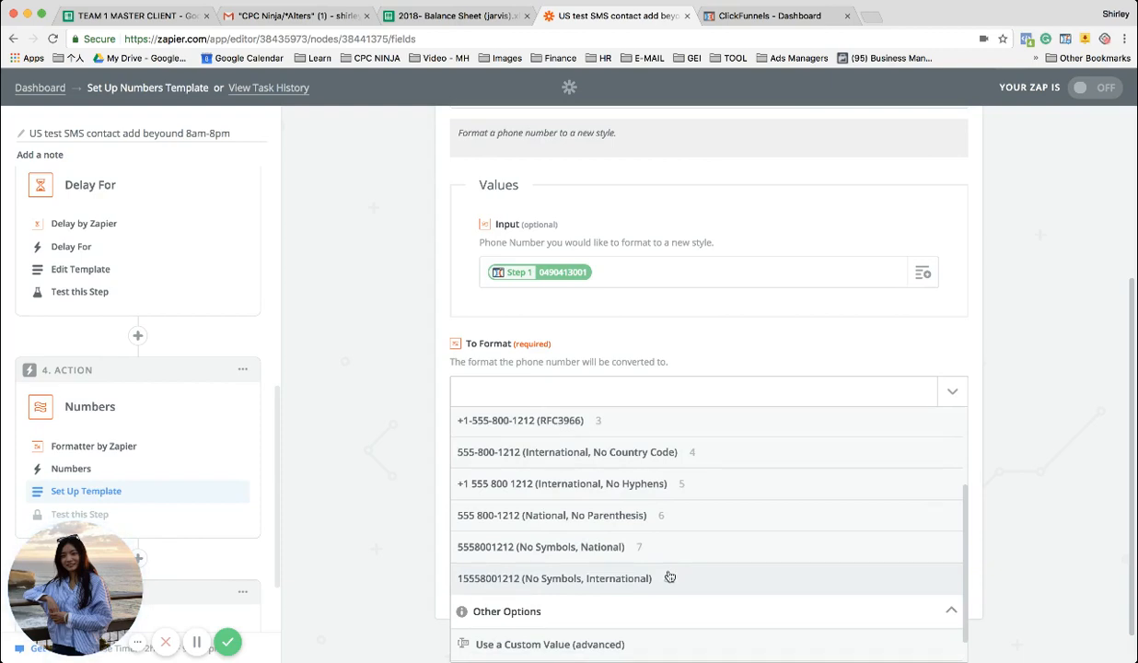
scroll(645, 534, up, 3)
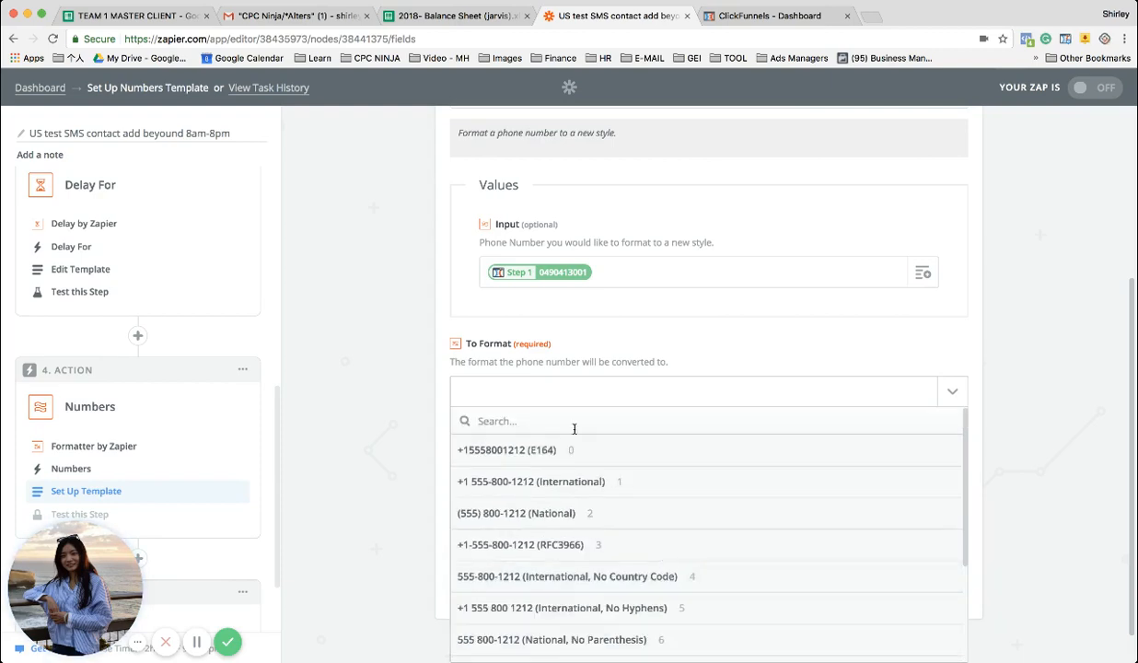
click(525, 454)
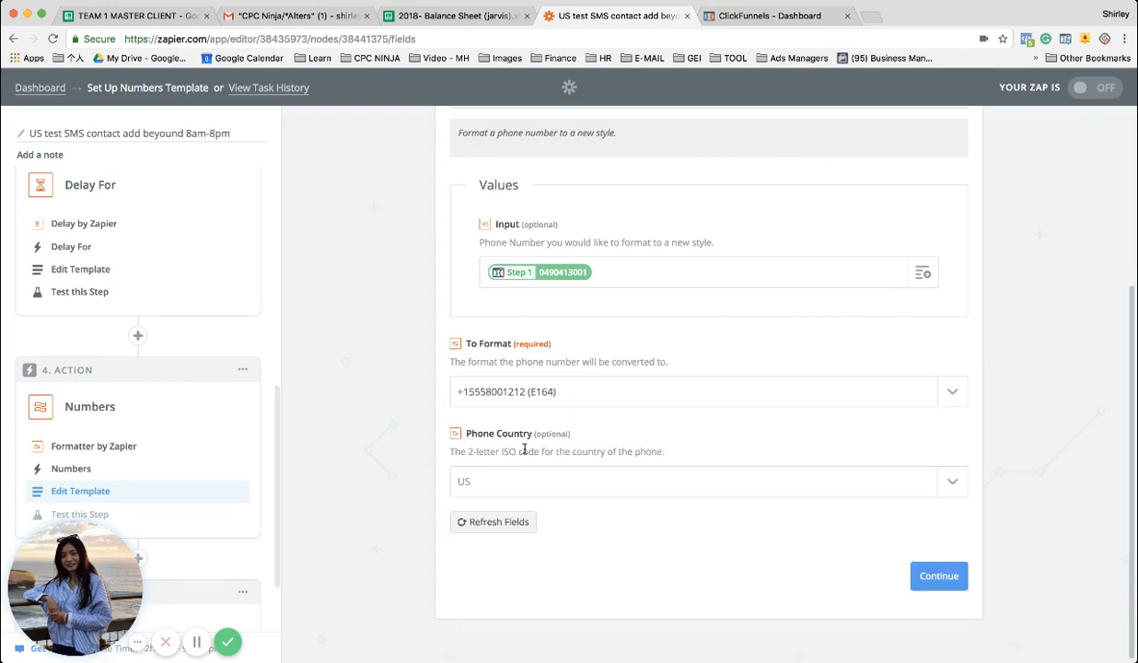
Set the formatter's phone country to United States and check the option for a custom country value
click(490, 481)
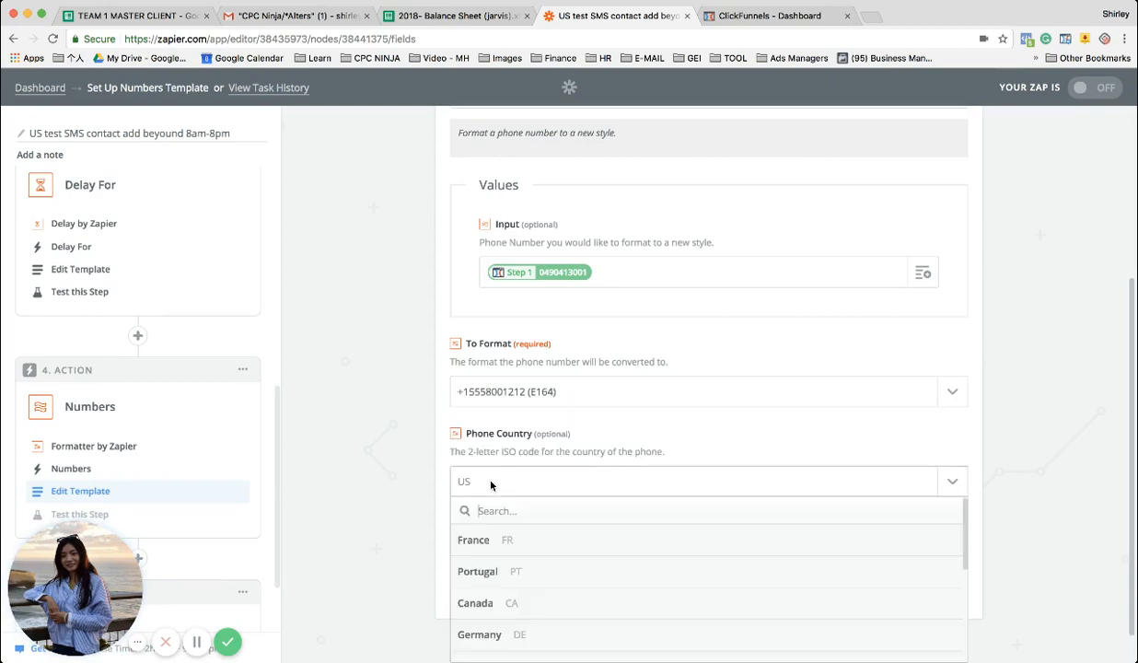
scroll(491, 485, down, 1)
scroll(490, 482, down, 2)
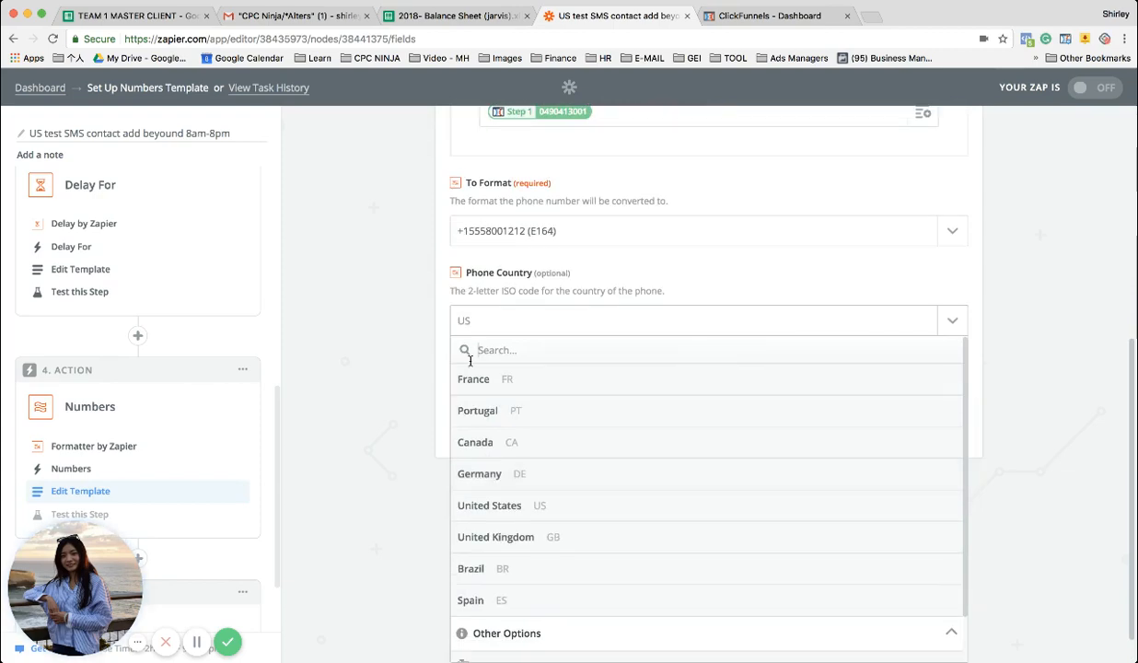
click(509, 505)
click(548, 491)
drag(467, 290, 541, 292)
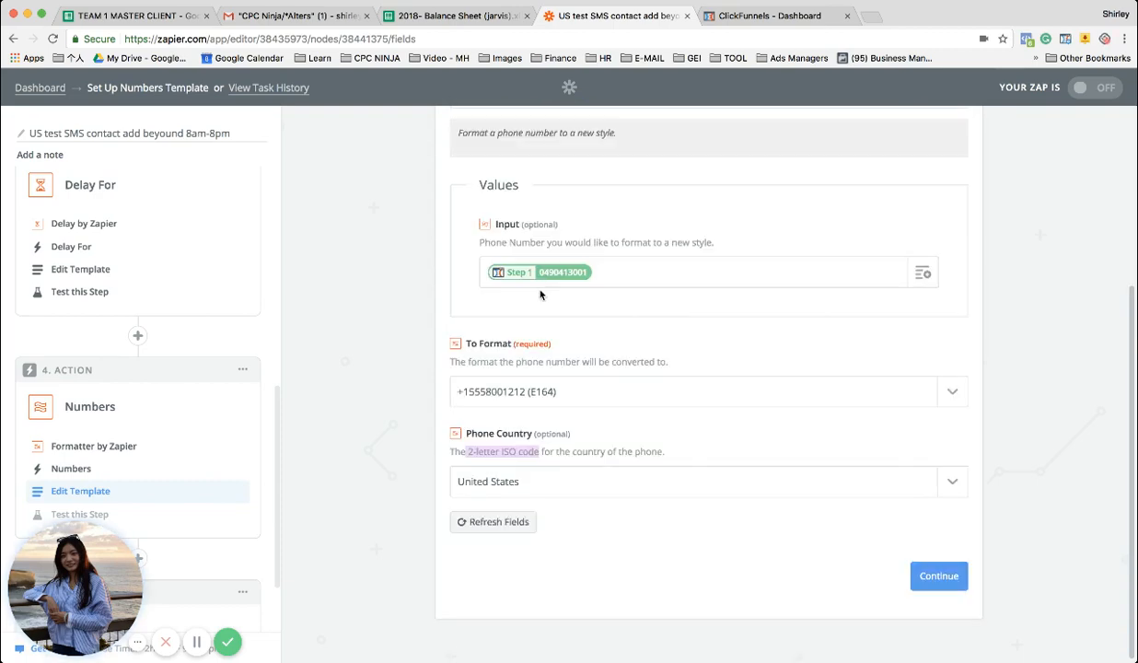
click(534, 486)
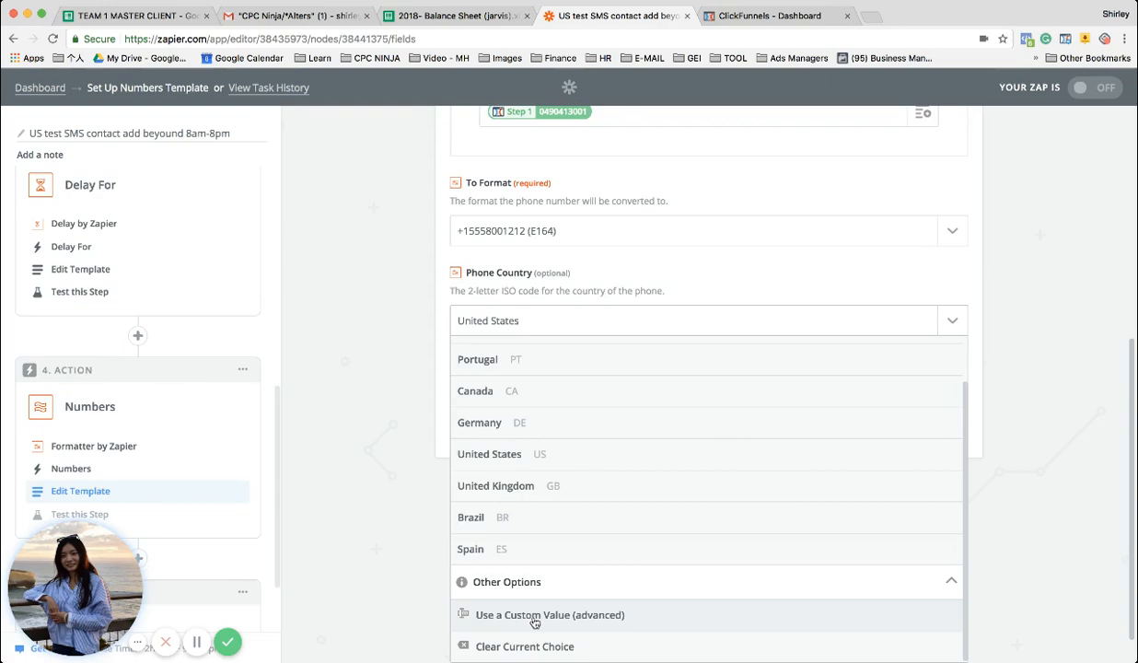
click(388, 427)
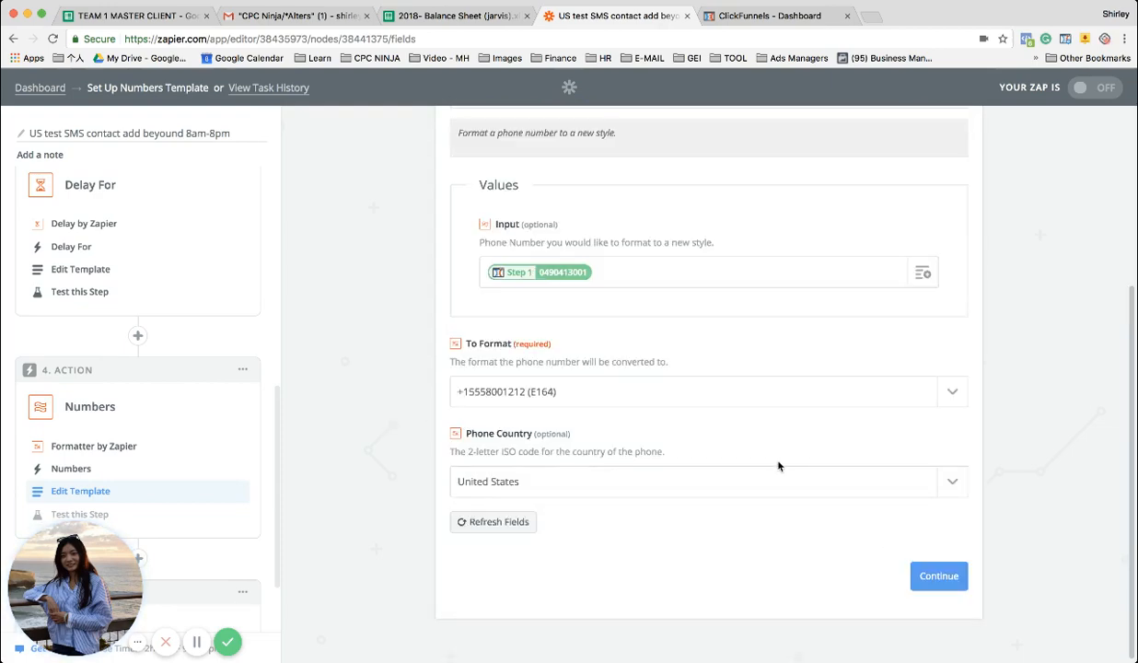
Send a test of the phone number formatting step to Formatter and review its output
click(921, 573)
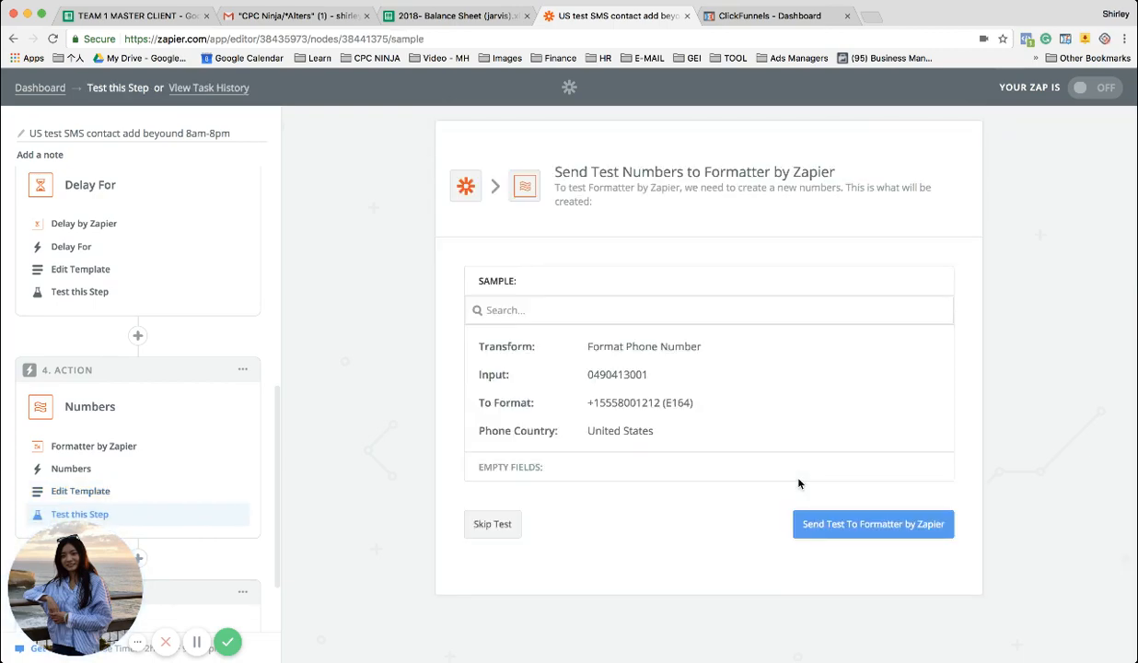
click(819, 529)
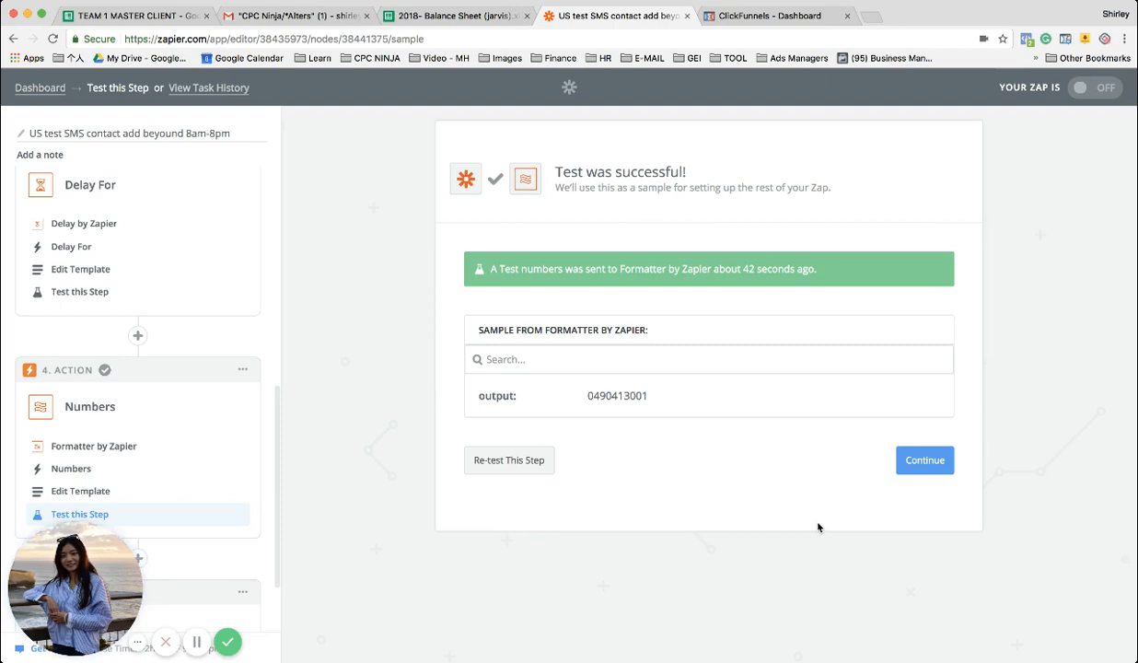
click(910, 471)
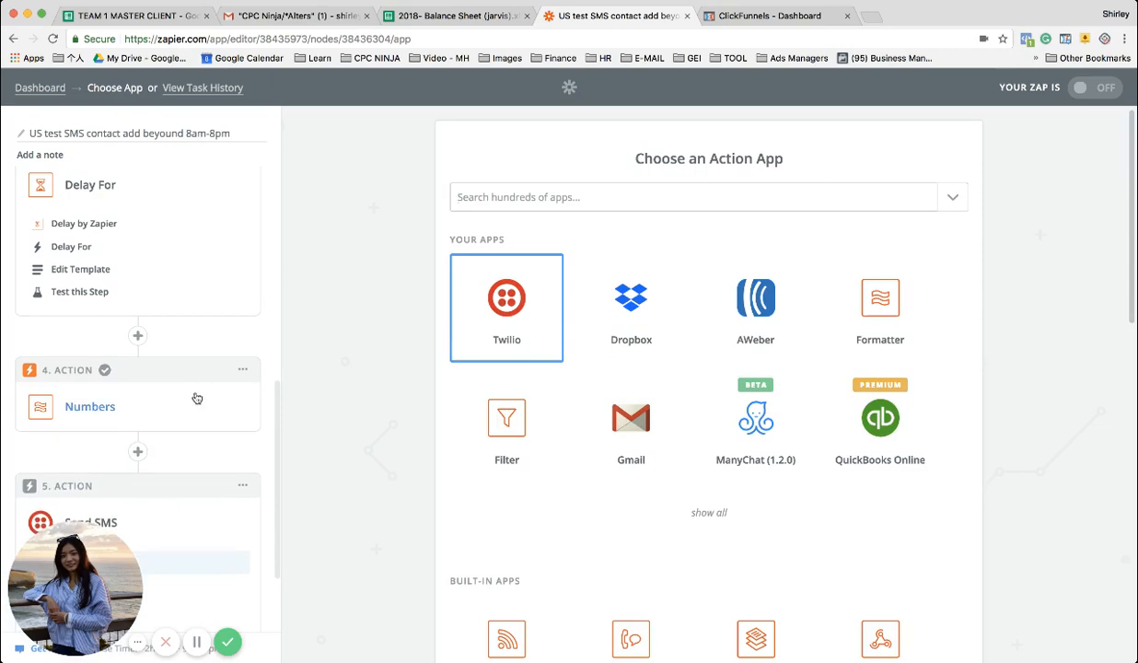
click(93, 294)
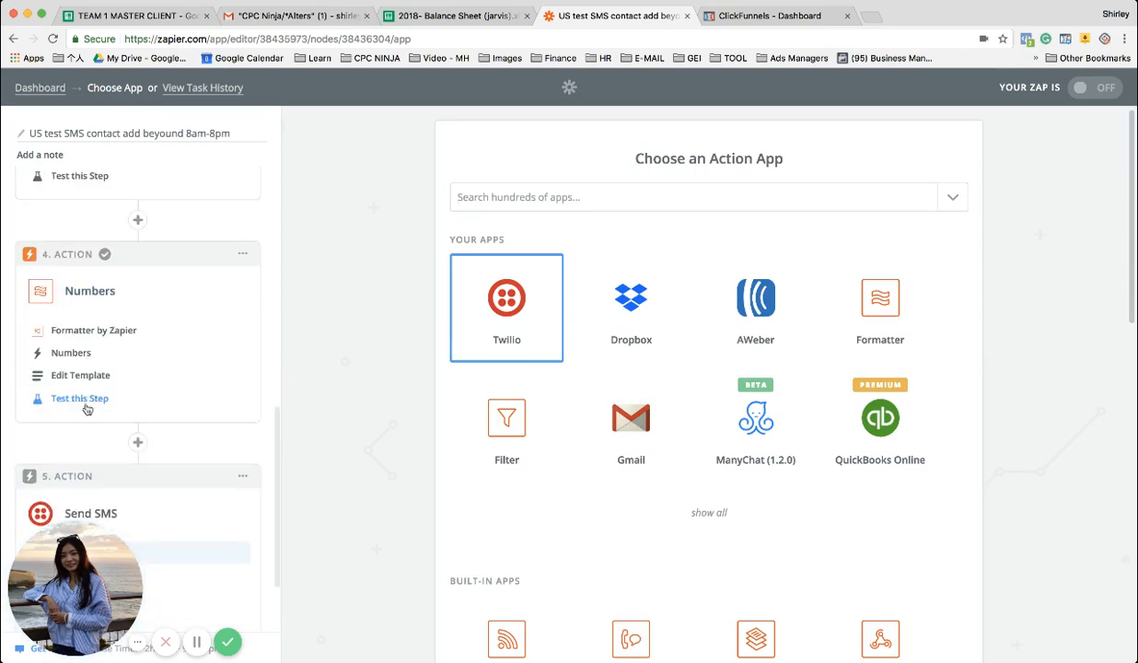
click(81, 398)
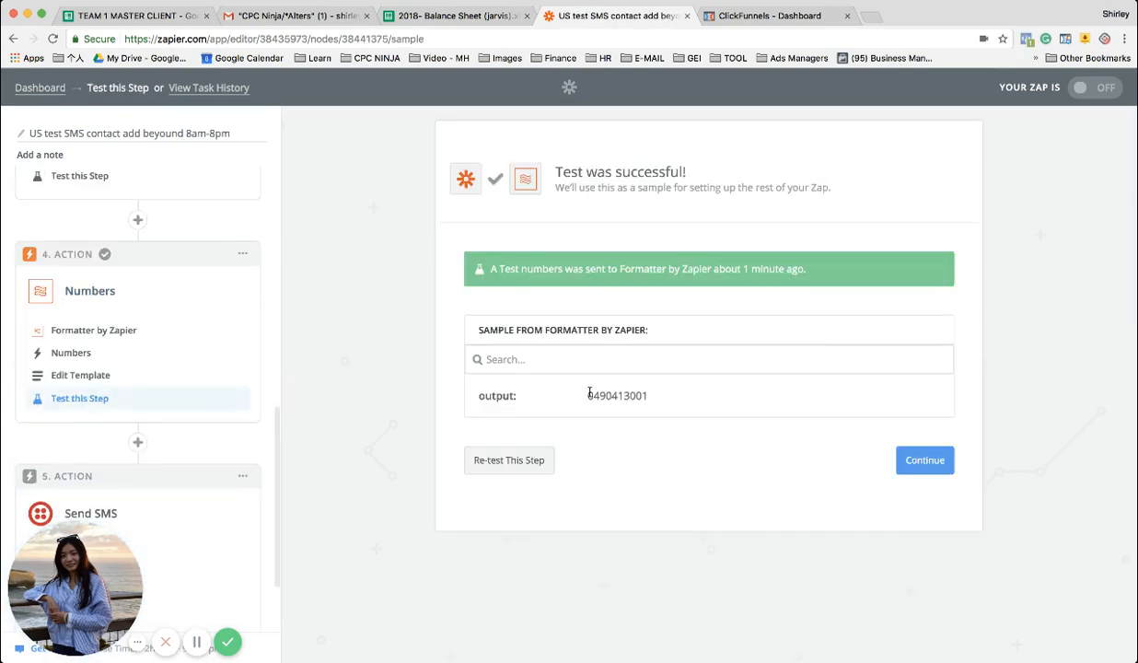
Map the To Number of the Twilio Send SMS template to the output of the Numbers formatter step
scroll(147, 289, down, 2)
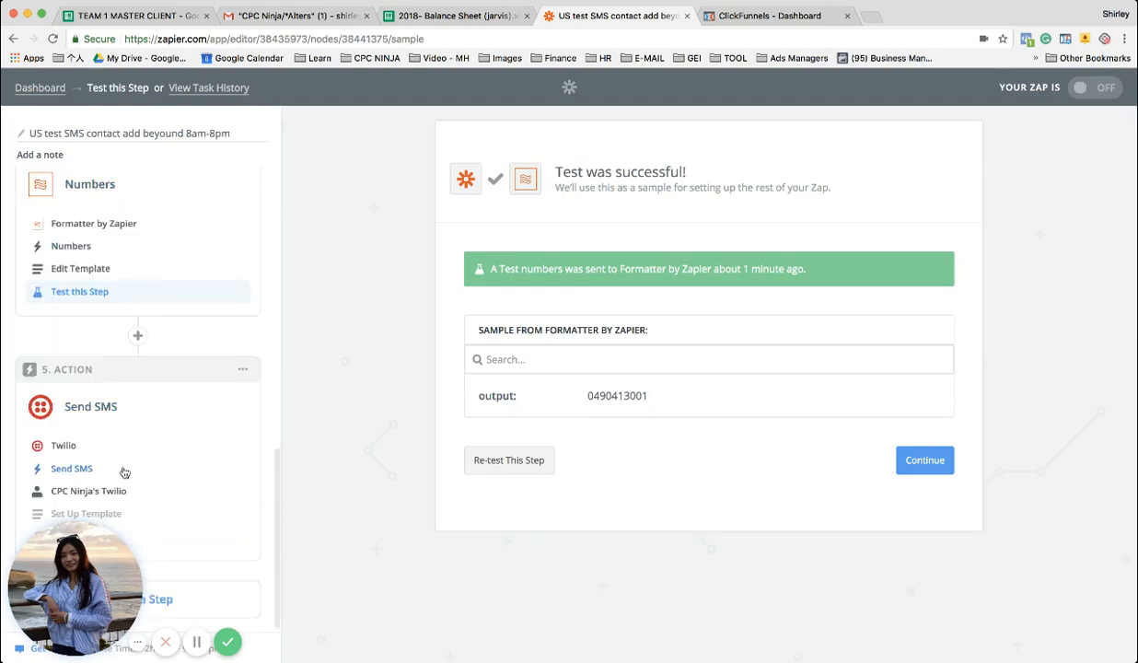
click(109, 494)
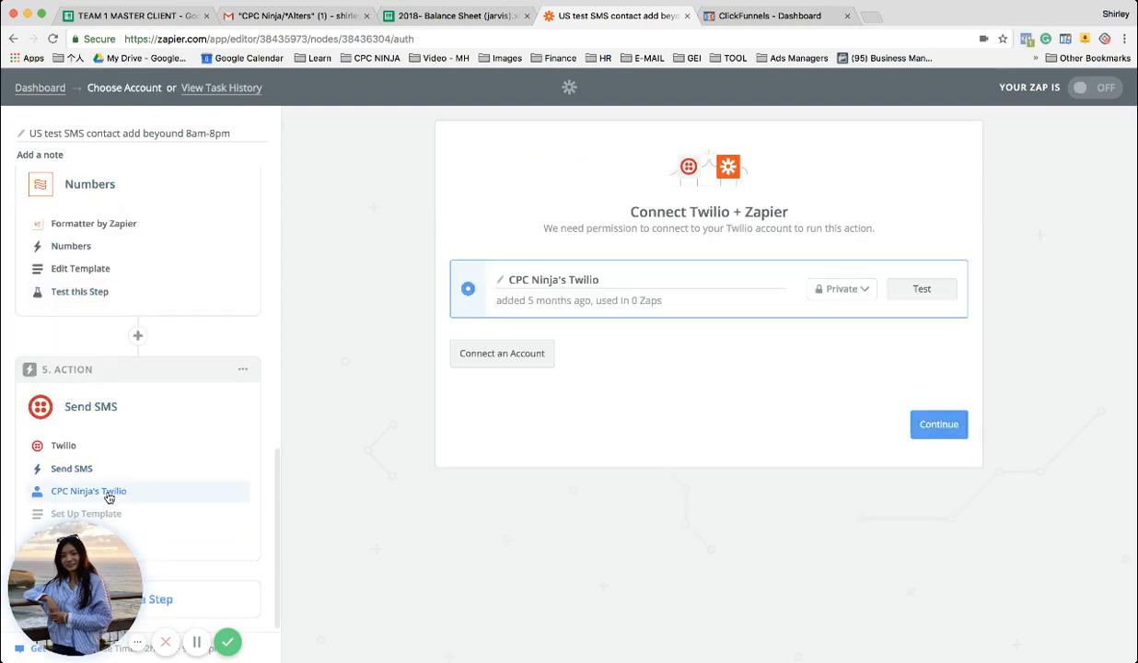
click(105, 511)
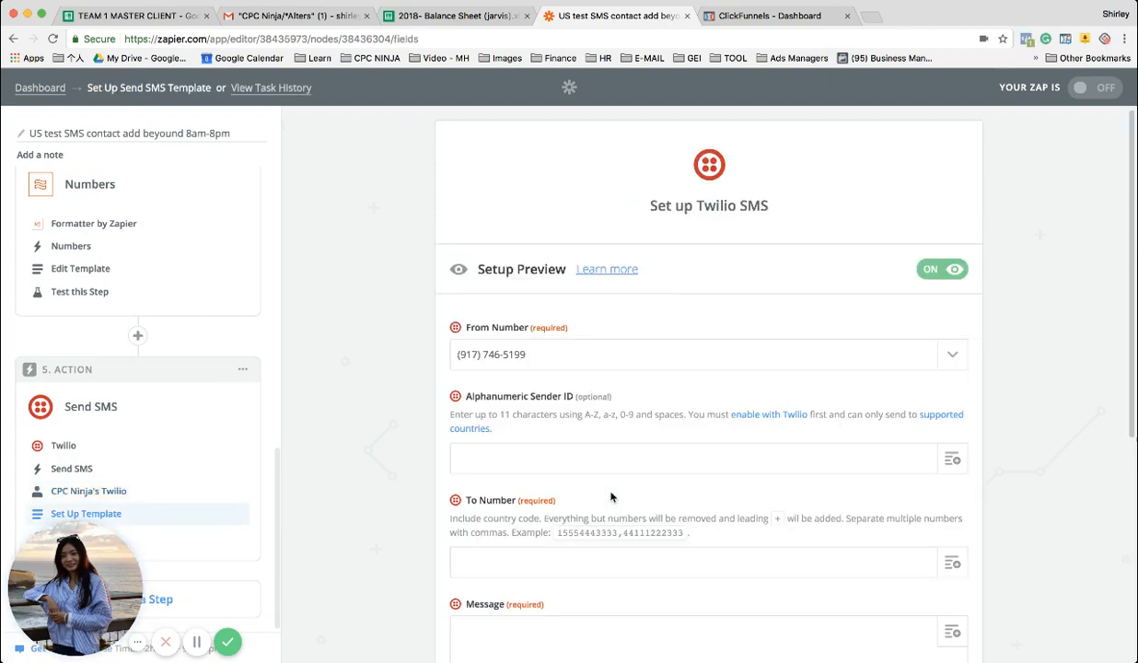
scroll(536, 300, down, 3)
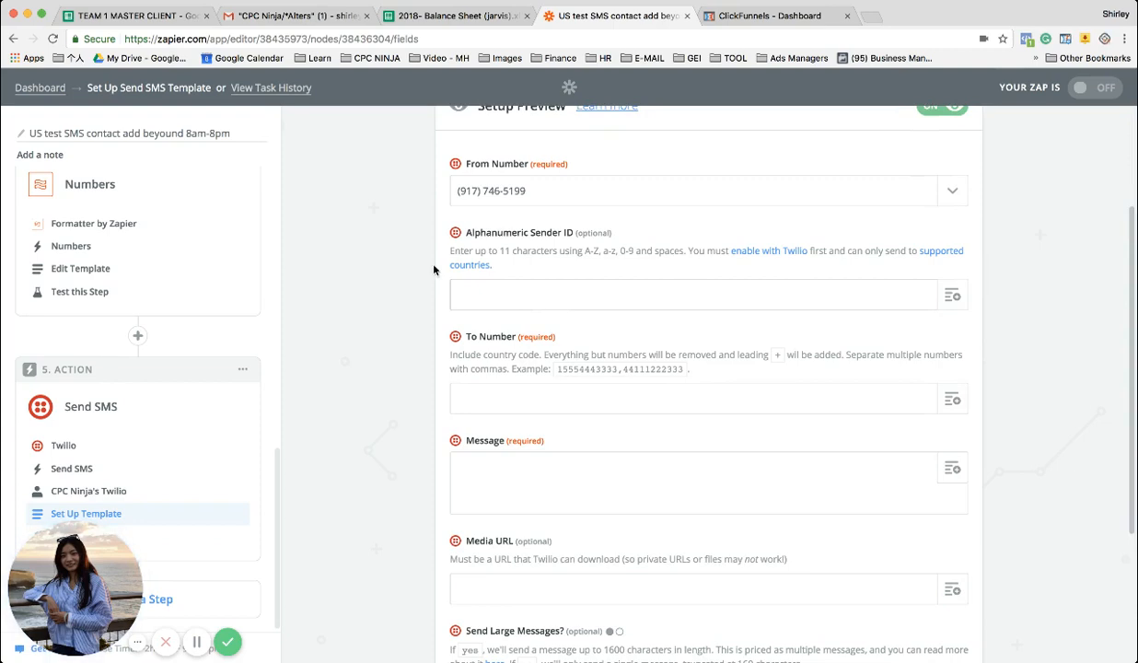
click(522, 282)
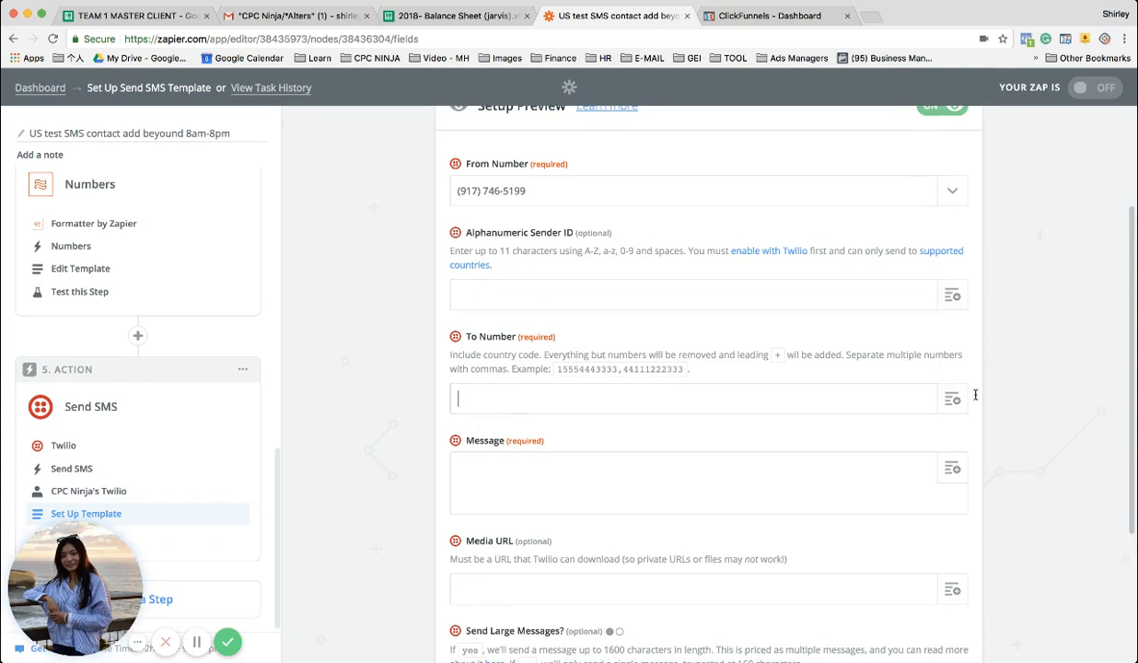
click(597, 410)
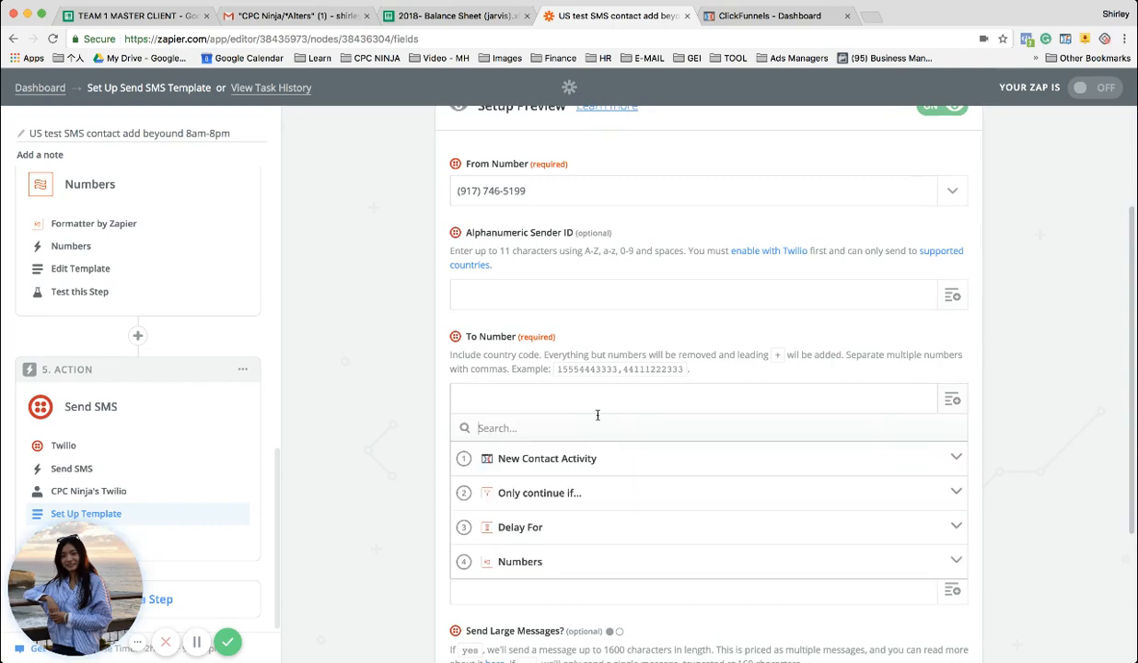
click(526, 562)
click(522, 598)
Start the SMS message with "Hi", the Name value from New Contact Activity and a comma
click(517, 477)
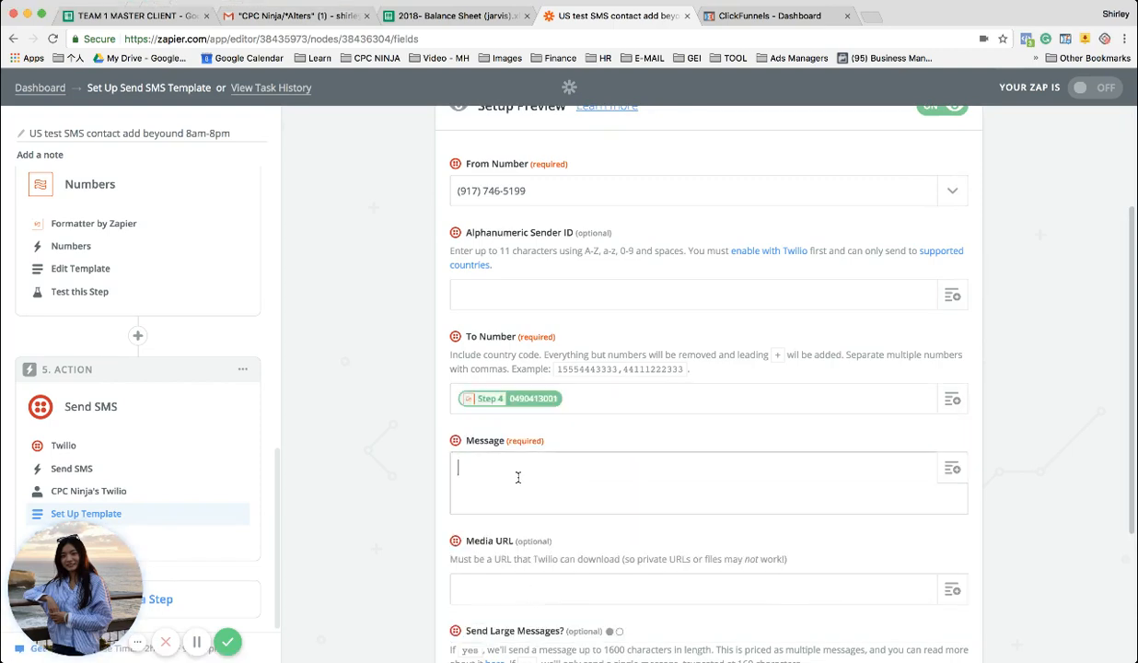
text(Test)
click(952, 467)
click(563, 559)
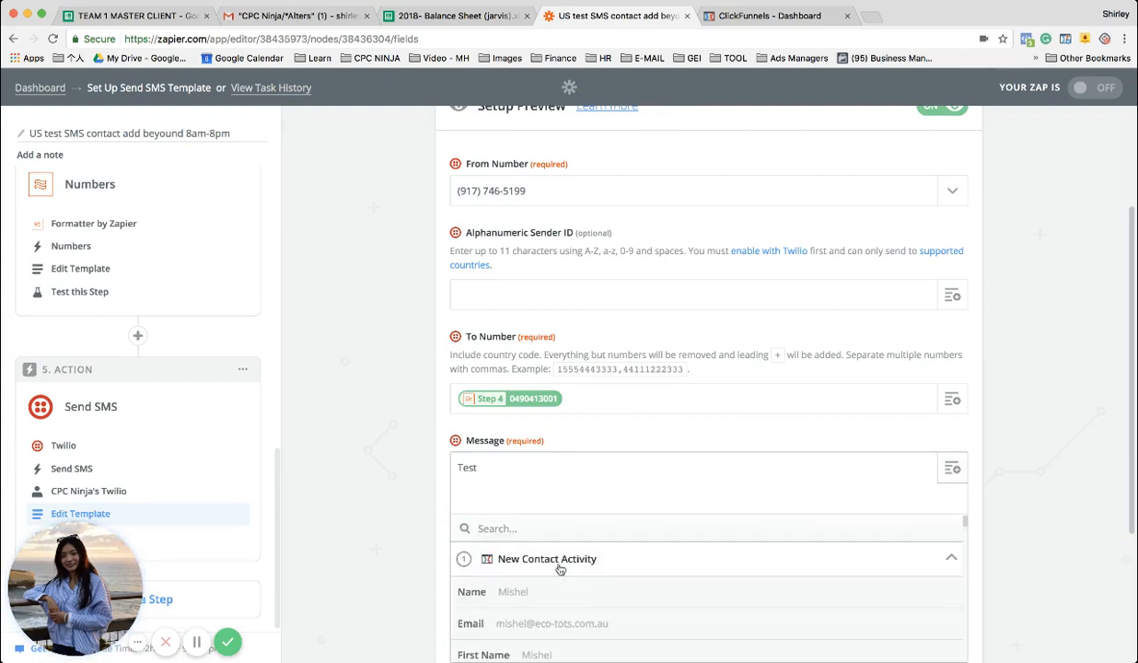
click(525, 591)
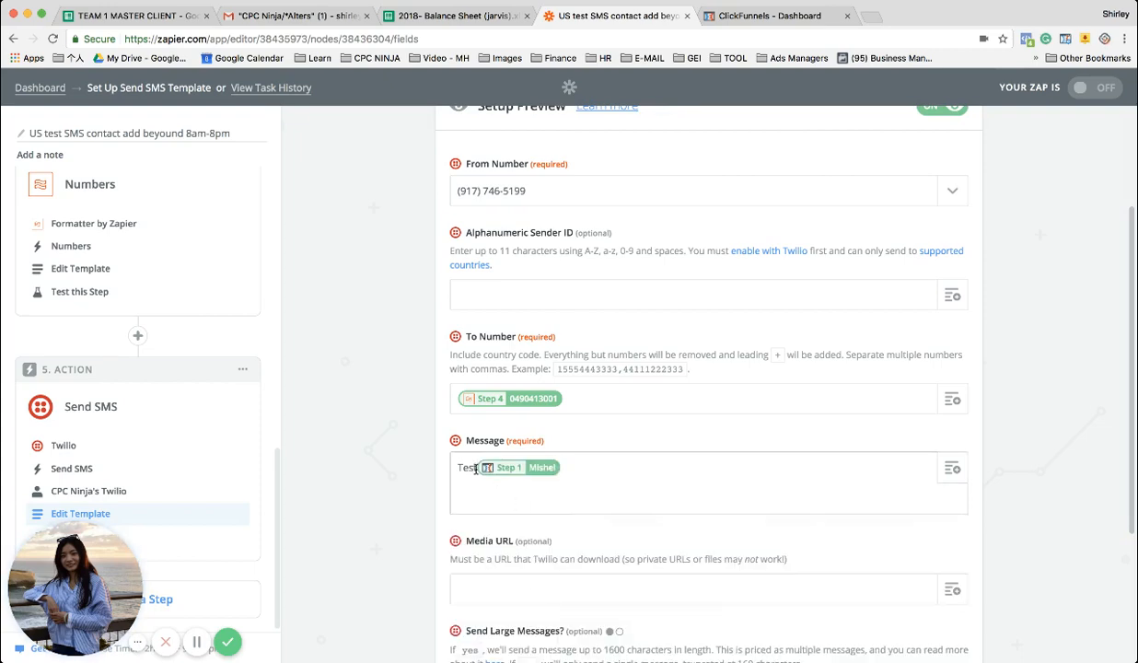
key(BackSpace)
key(BackSpace)
key(BackSpace)
key(BackSpace)
text(Hi)
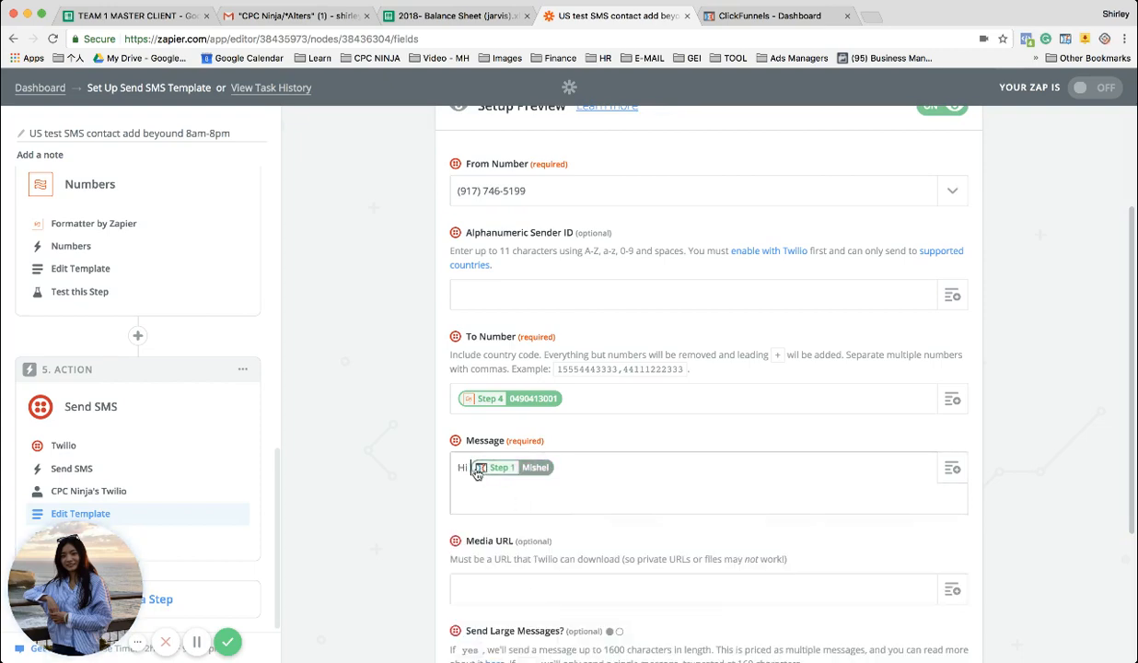
click(568, 465)
text(,)
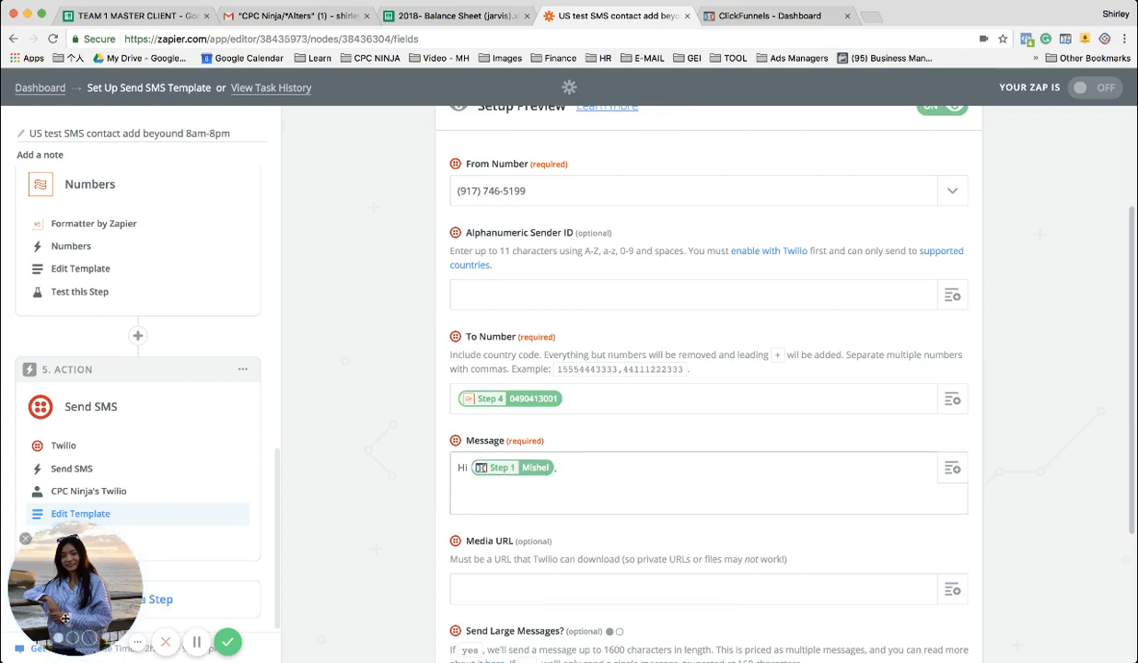
click(196, 643)
click(197, 643)
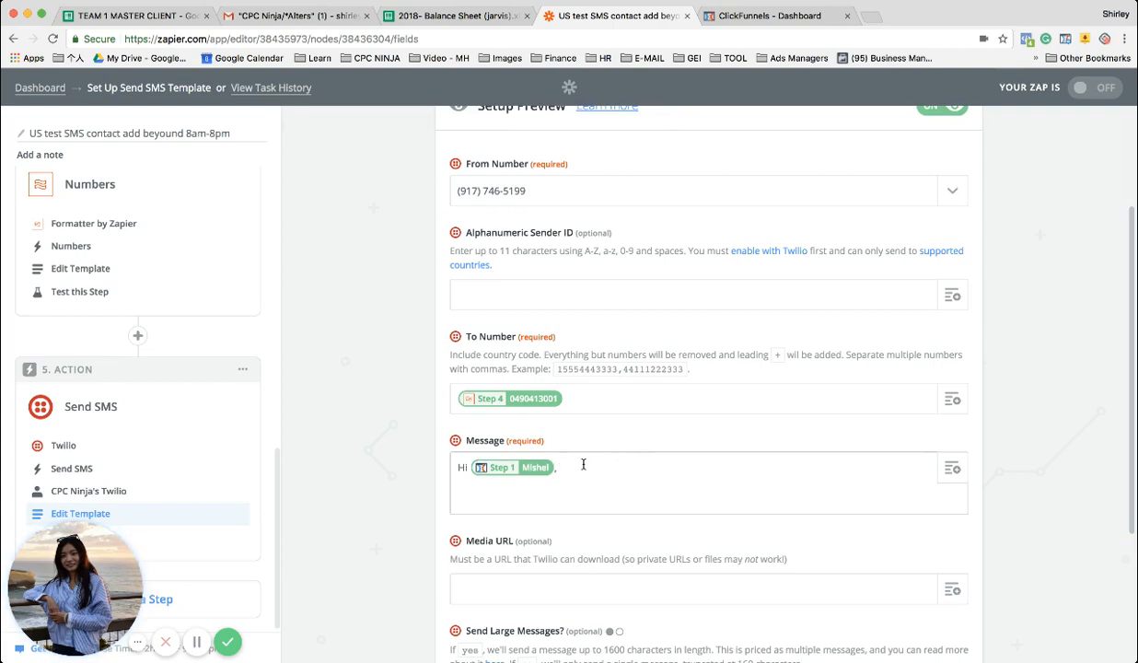
scroll(584, 465, up, 2)
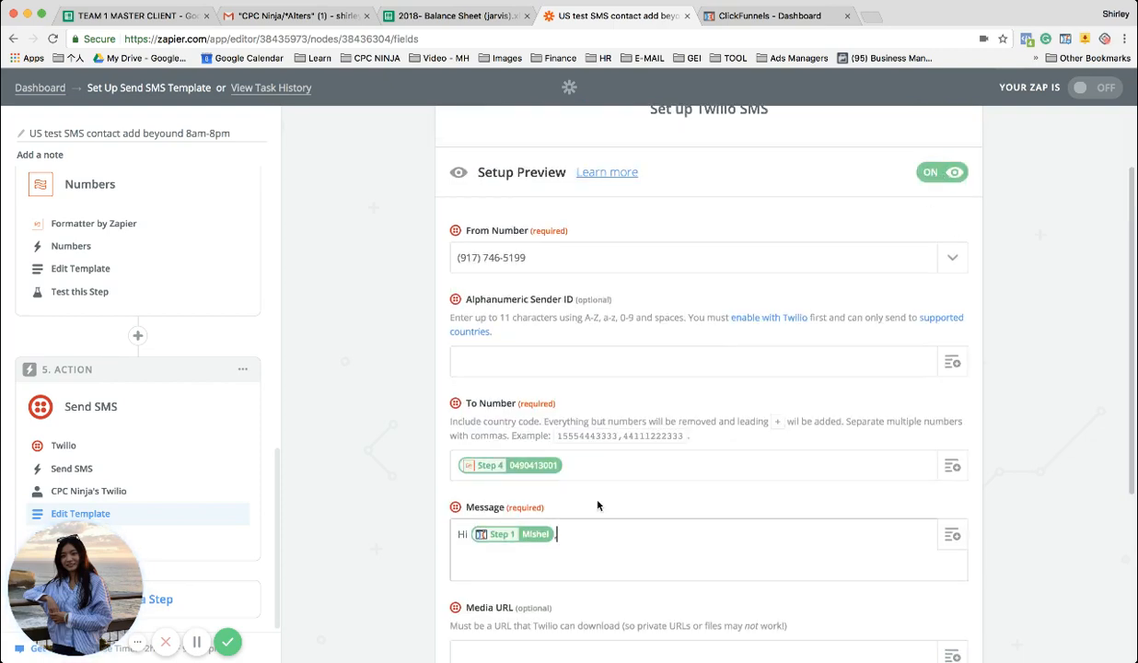
click(939, 173)
click(941, 172)
Continue the SMS message after the greeting with "test see if you receive my text."
text(test see if you receive m)
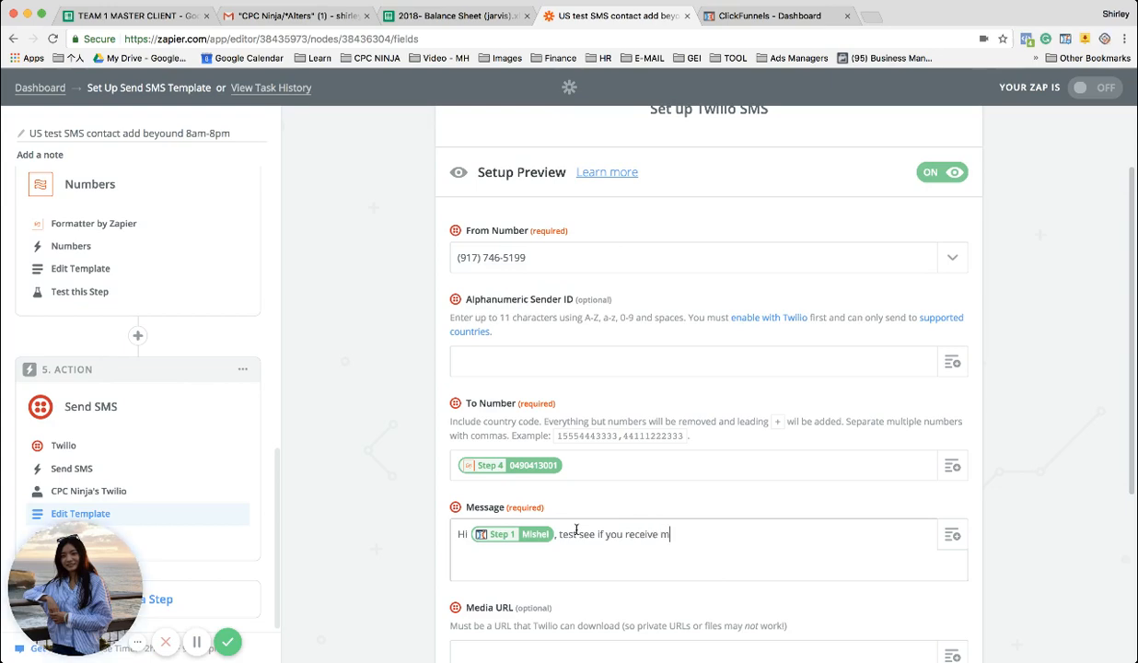
text(y text )
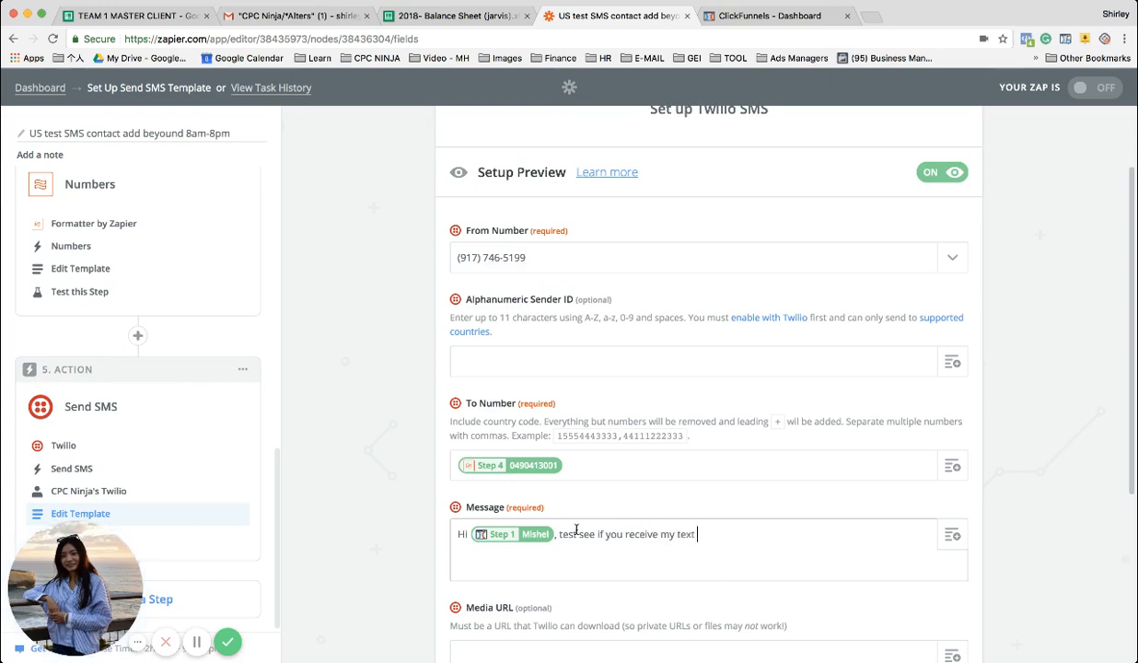
text(.)
Set the Send Large Messages option of the SMS template to yes
scroll(661, 552, down, 3)
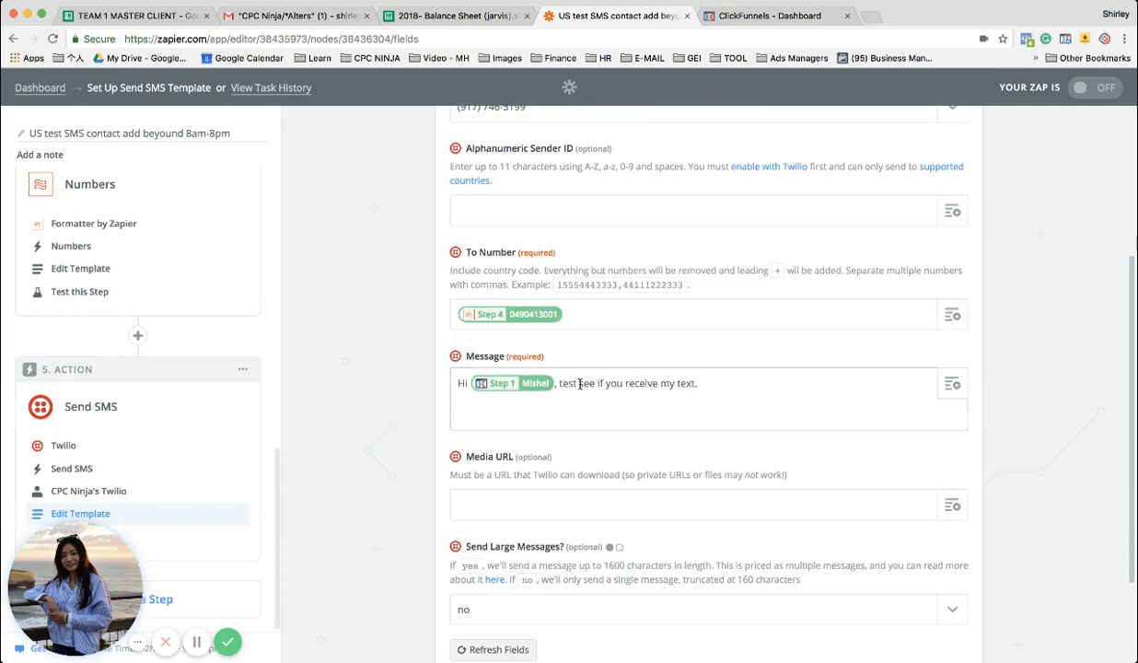
scroll(607, 368, down, 1)
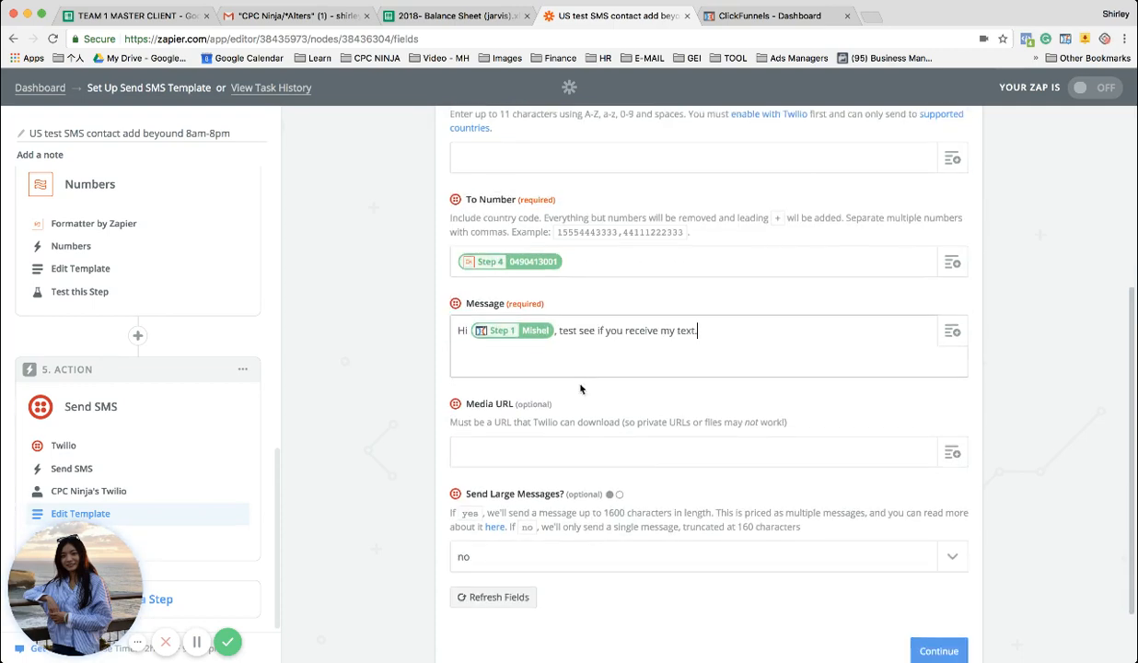
click(637, 357)
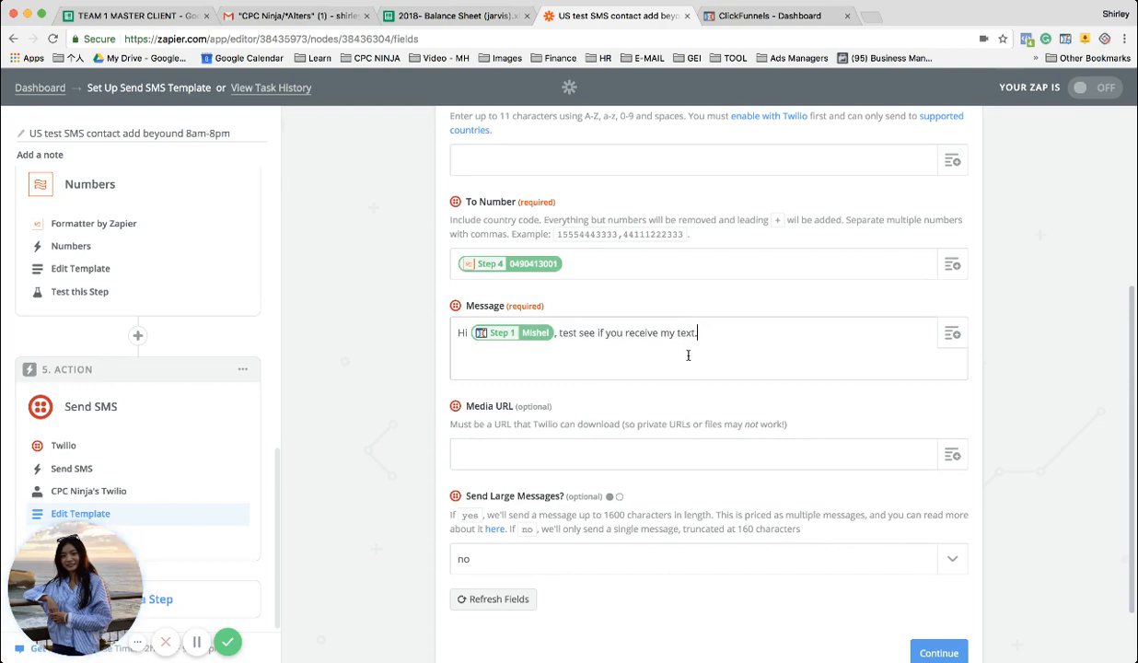
scroll(625, 437, down, 2)
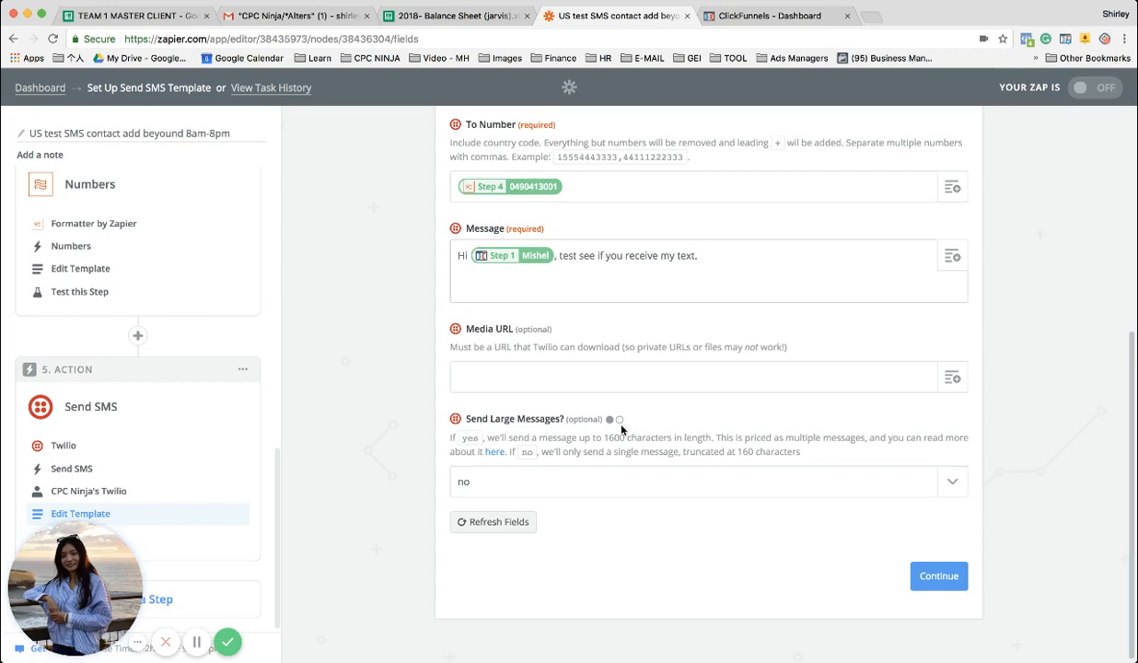
click(524, 373)
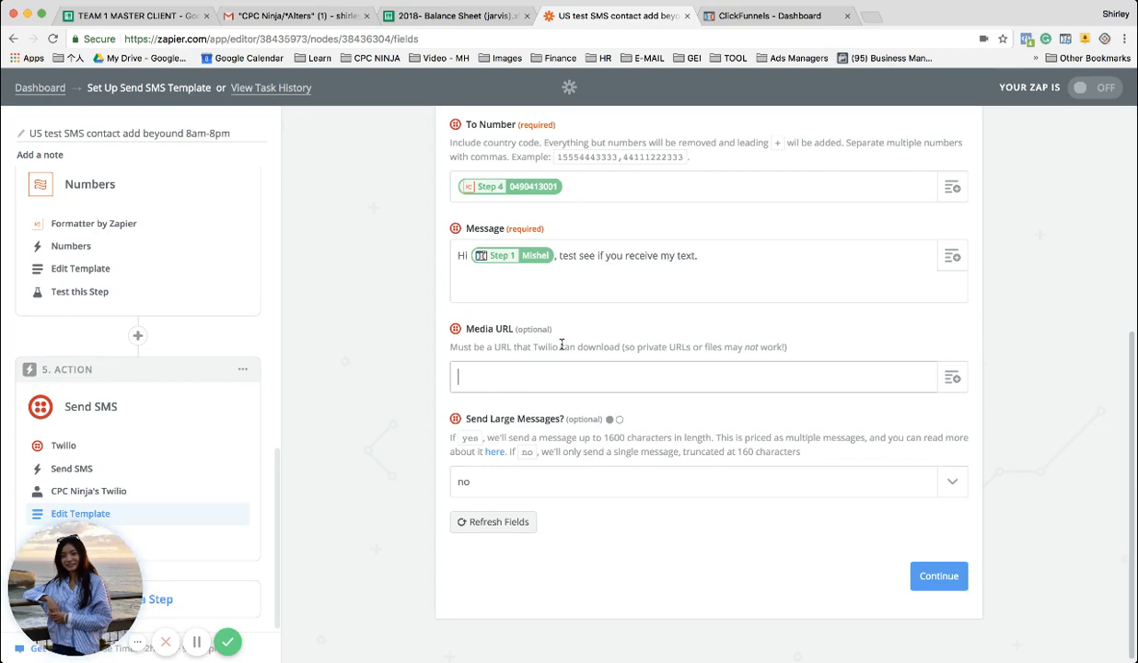
click(723, 257)
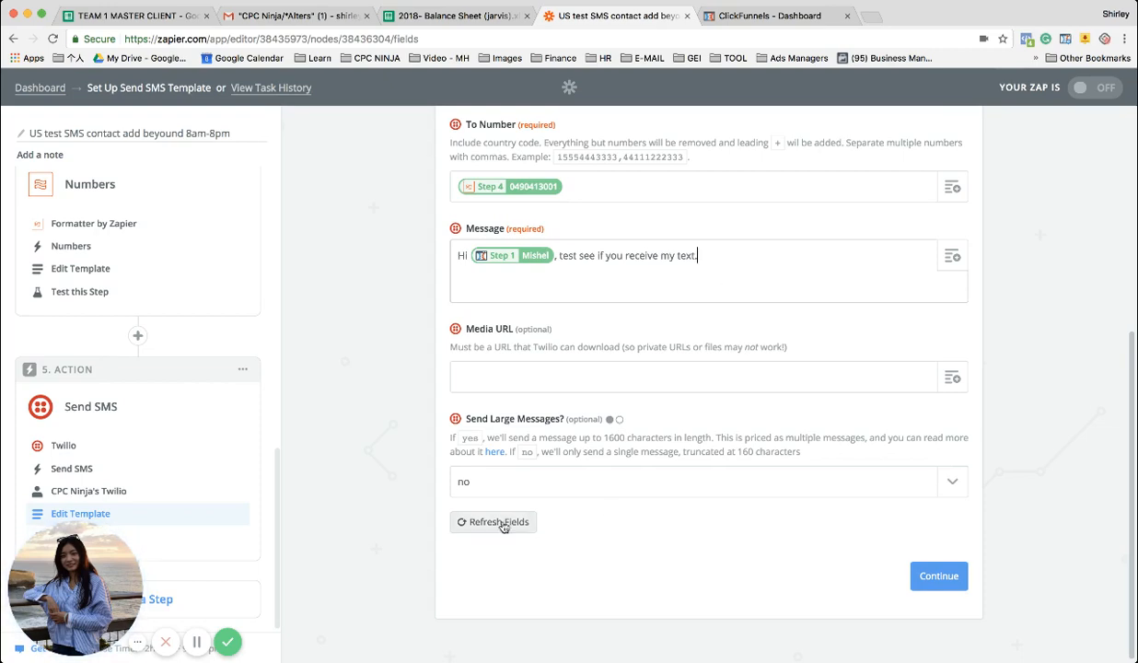
click(498, 486)
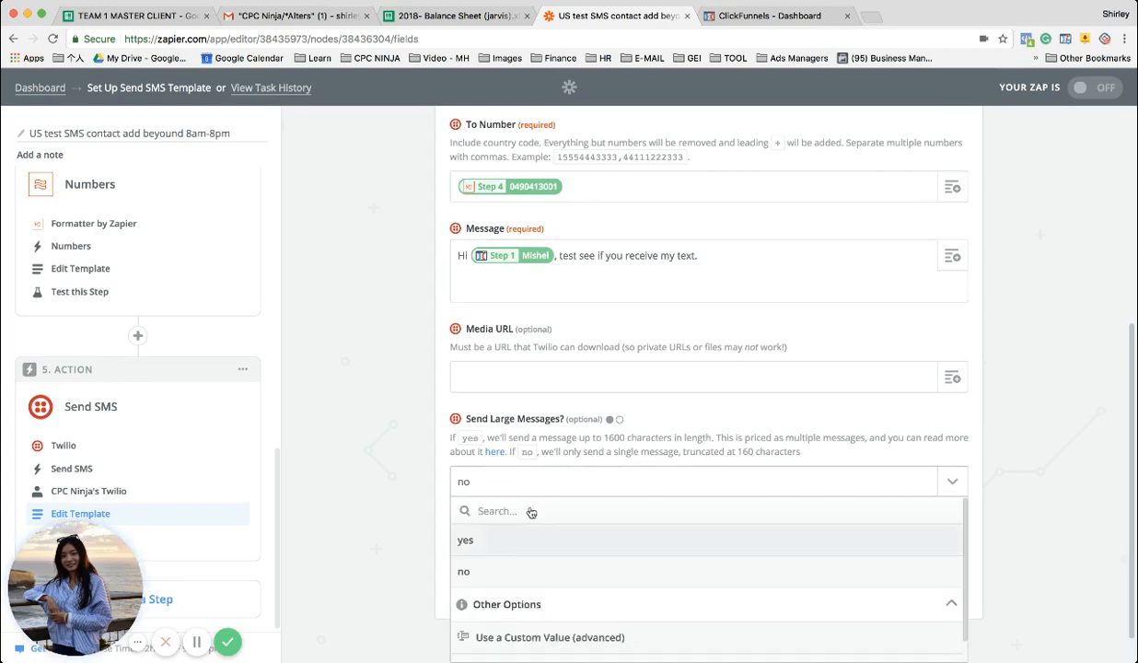
click(483, 534)
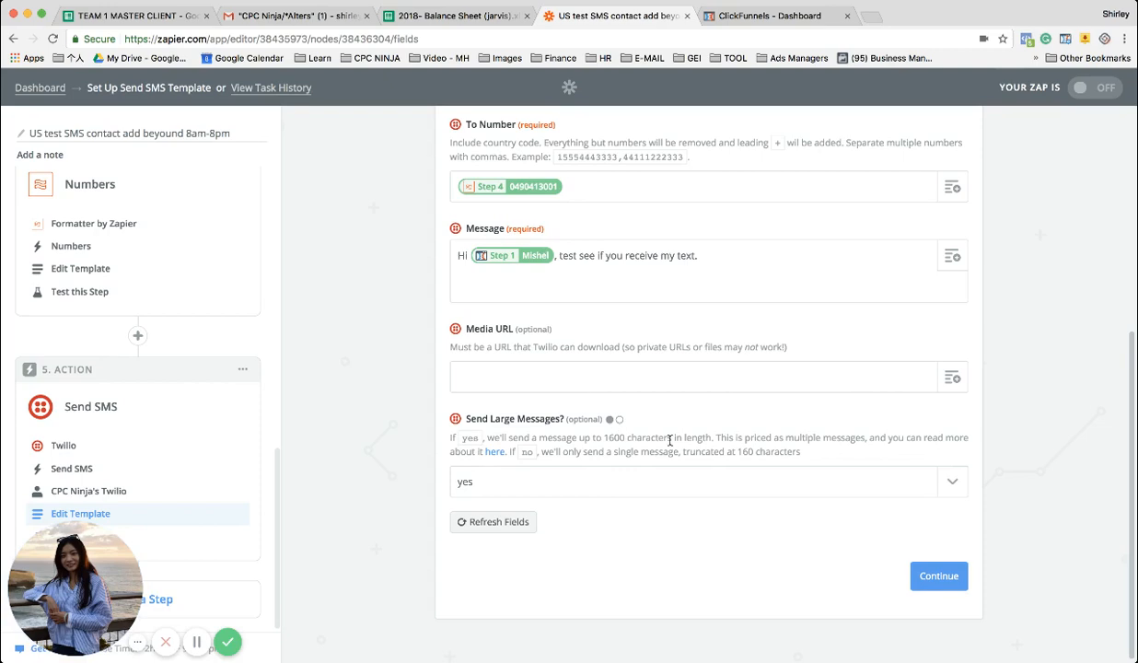
Read the character limits described for the yes and no choices of Send Large Messages
drag(685, 451, 846, 457)
click(838, 458)
drag(601, 452, 803, 452)
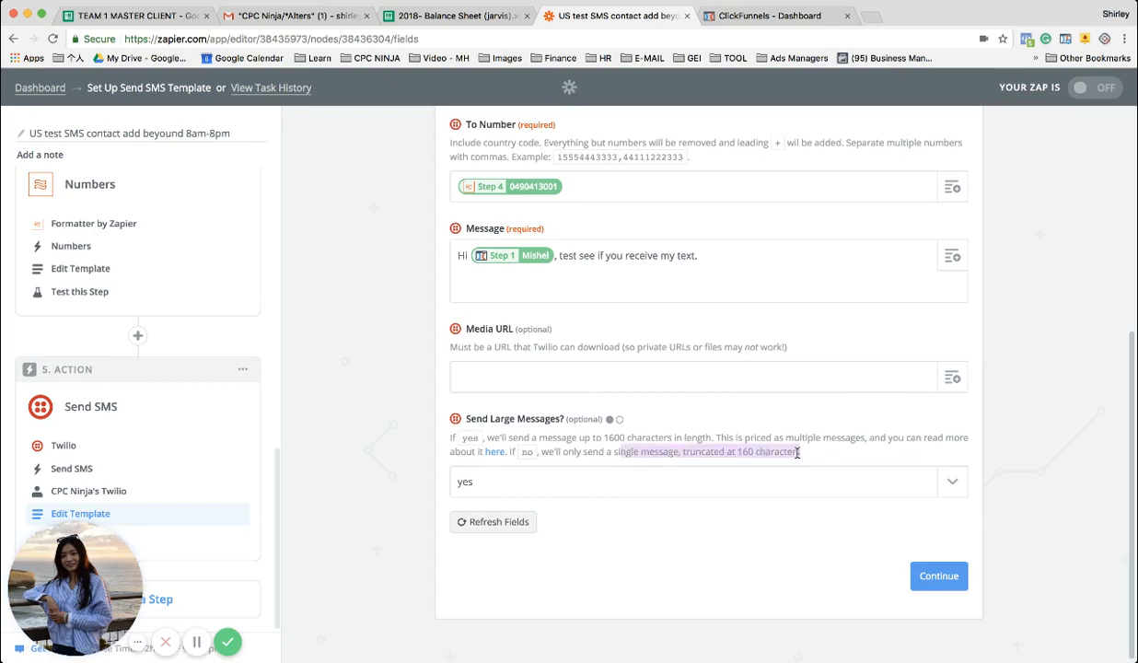
click(742, 452)
drag(577, 437, 709, 437)
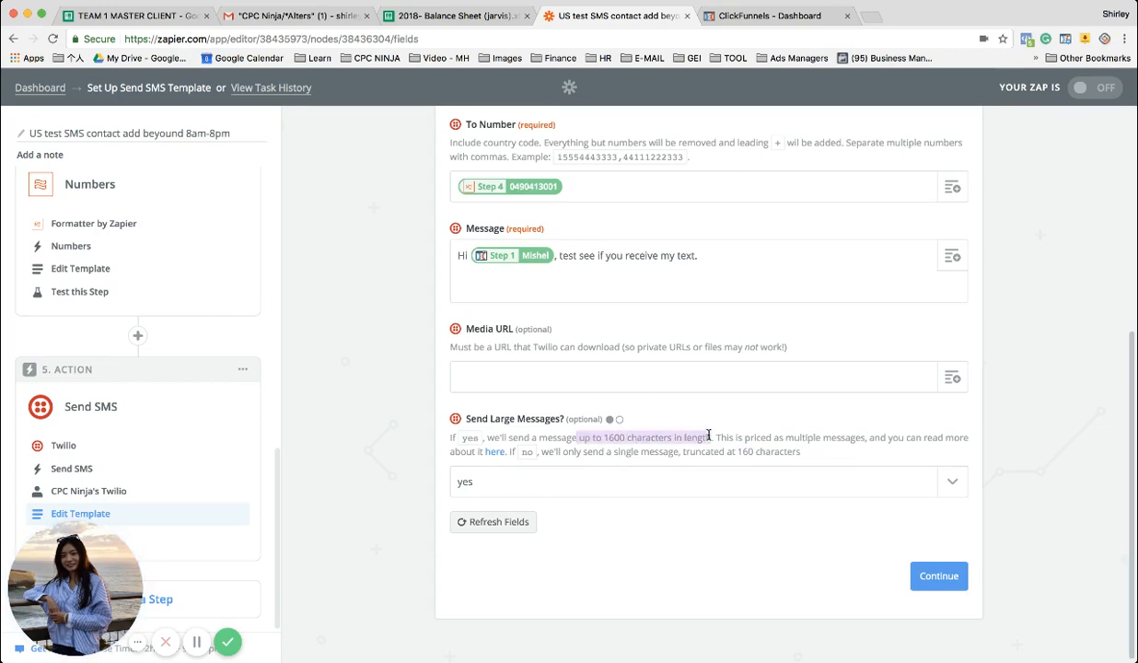
click(708, 435)
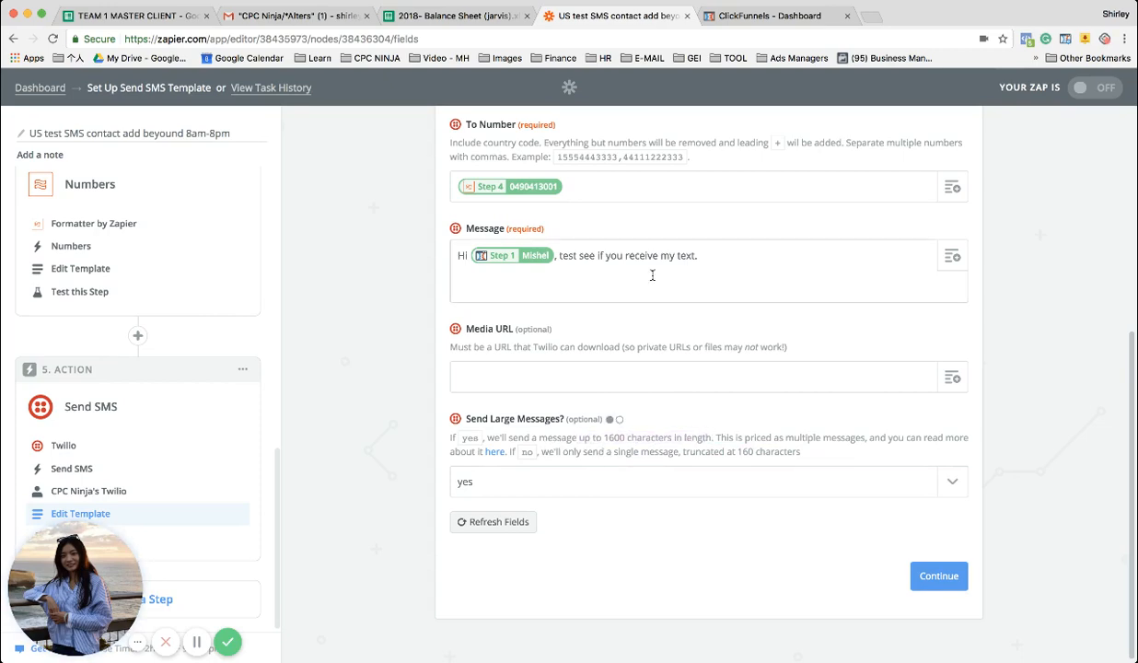
Save the SMS template, send a test SMS to Twilio and review the response
click(912, 572)
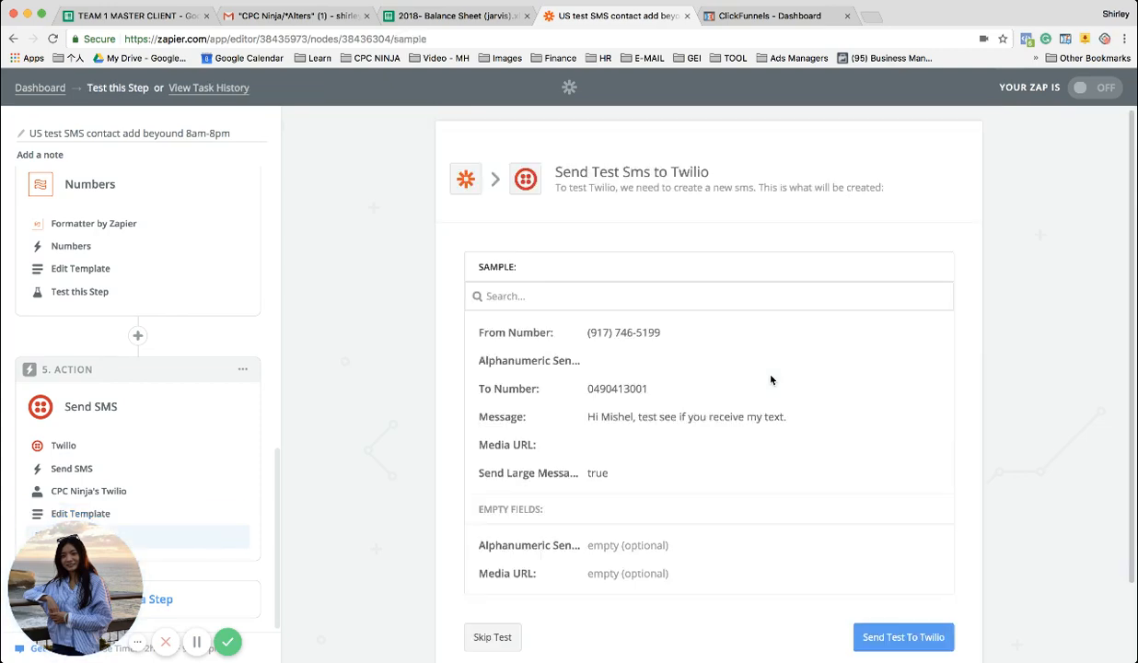
scroll(772, 380, down, 2)
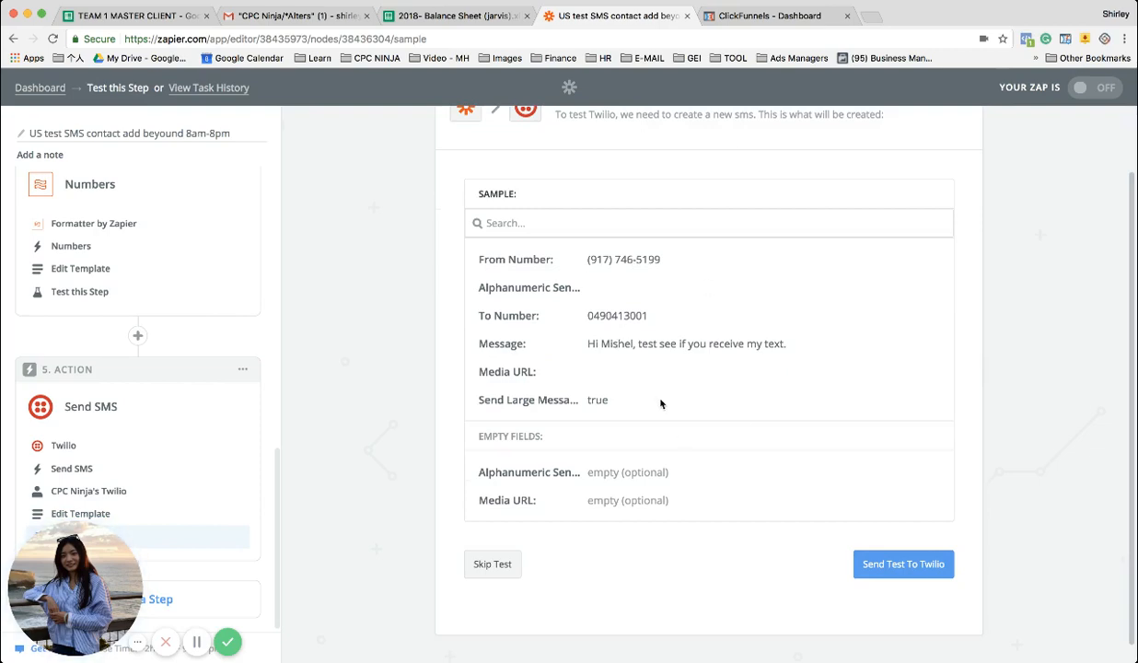
click(886, 569)
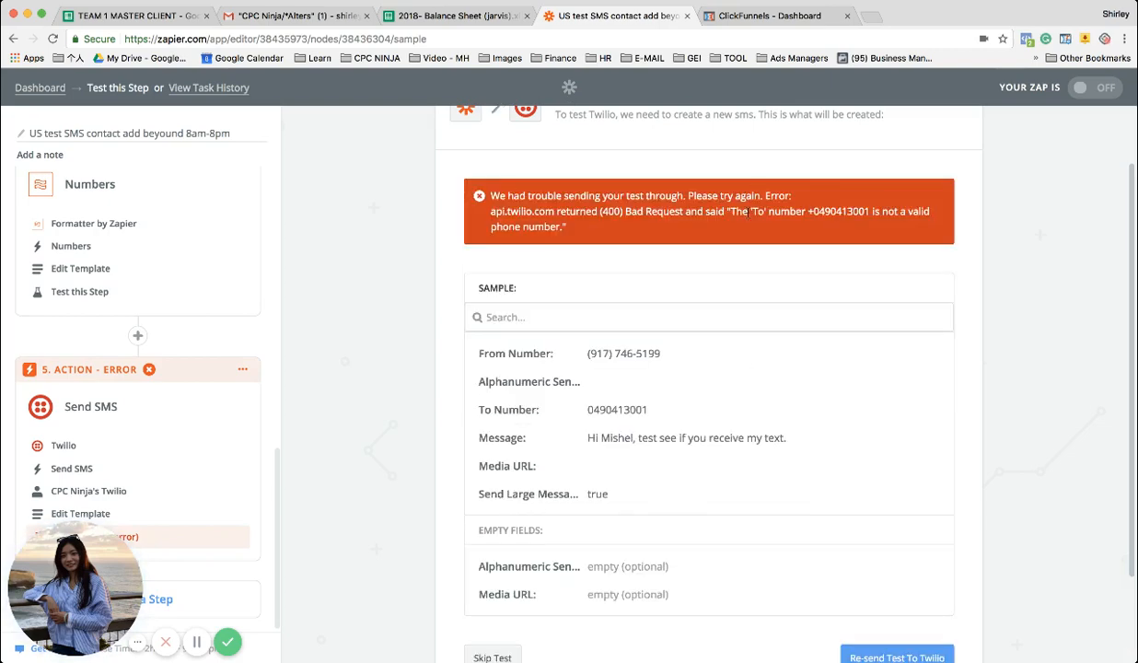
drag(726, 211, 945, 238)
scroll(816, 384, down, 3)
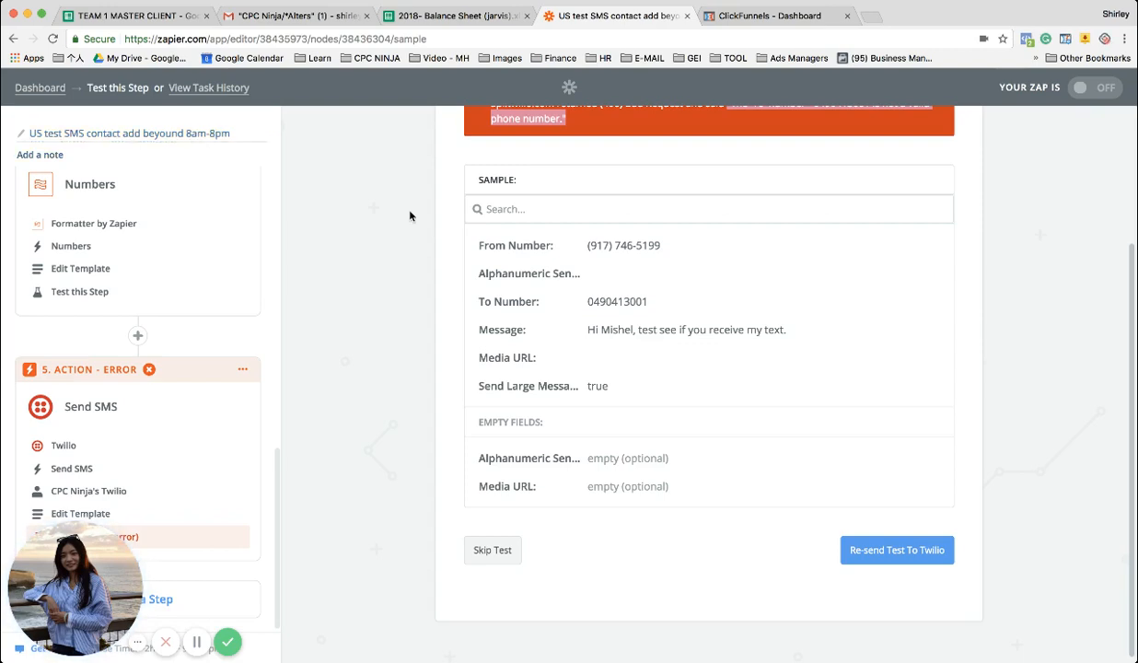
Change the third step's Delay by Zapier action to Delay Until and save the choice
scroll(198, 322, up, 5)
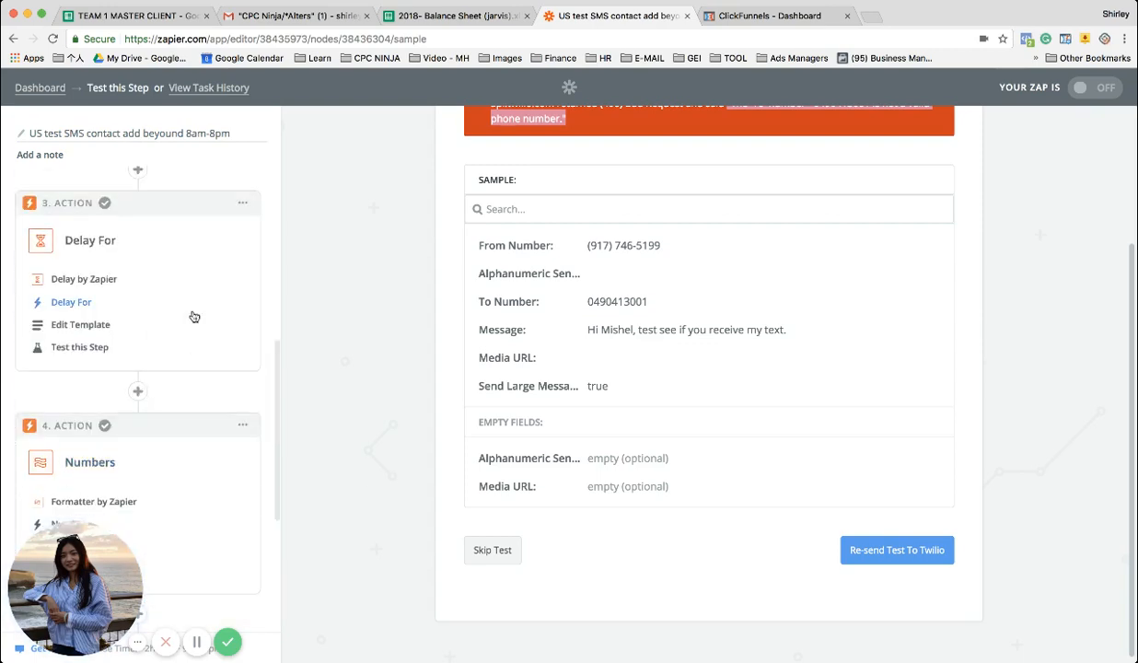
scroll(194, 317, down, 2)
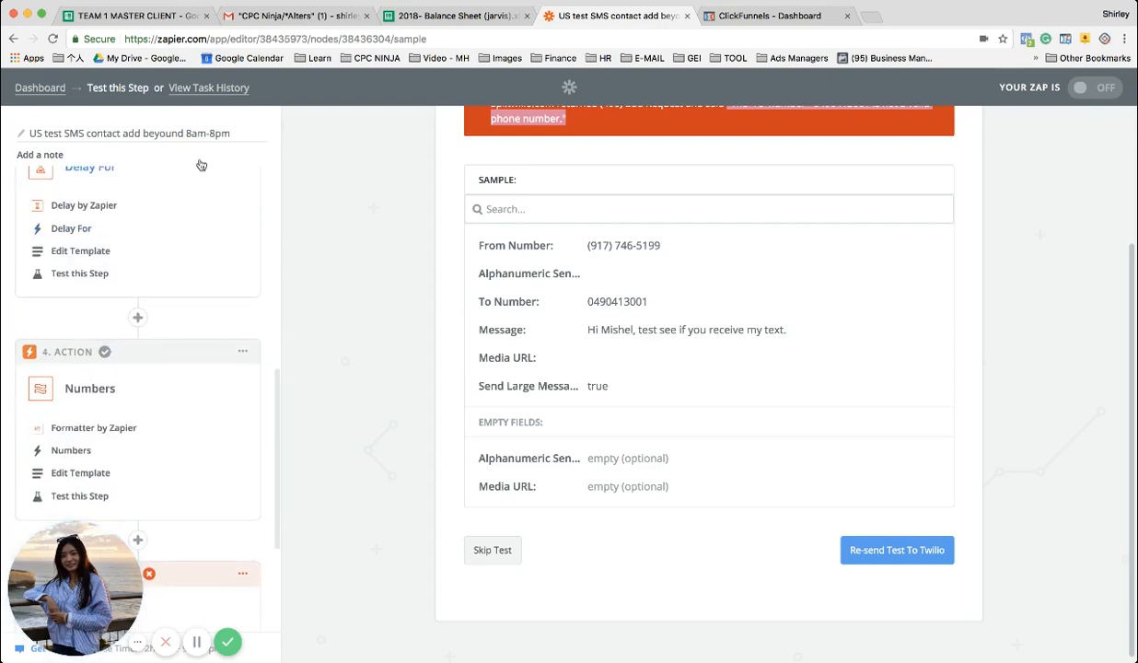
scroll(196, 318, down, 3)
scroll(196, 321, up, 9)
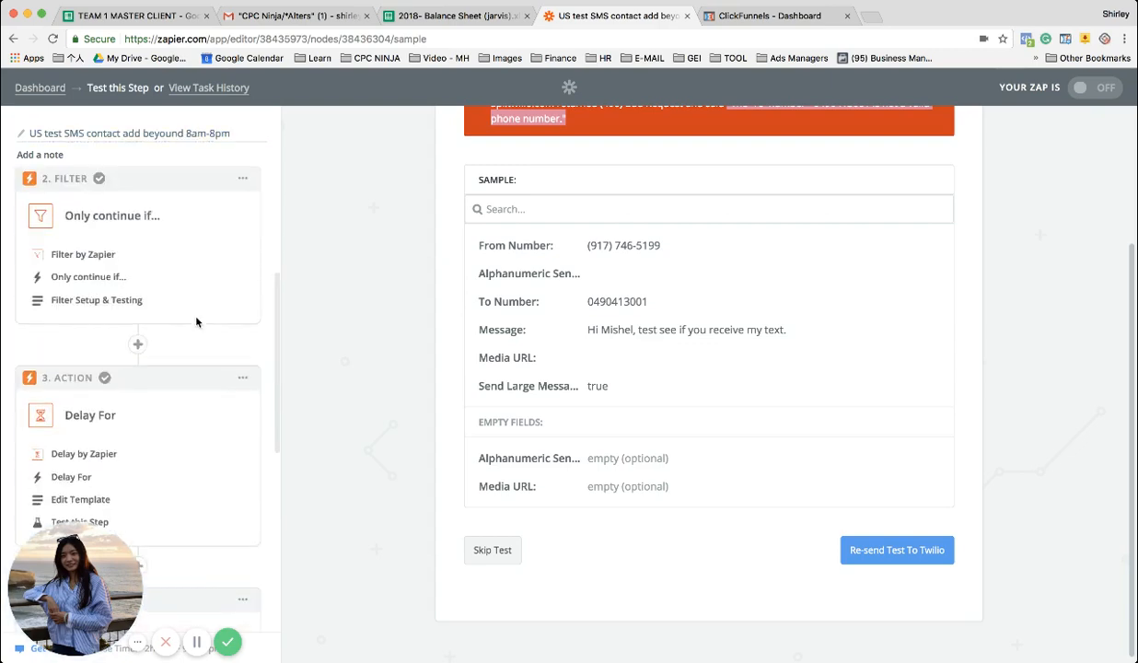
scroll(197, 322, down, 3)
scroll(196, 322, up, 1)
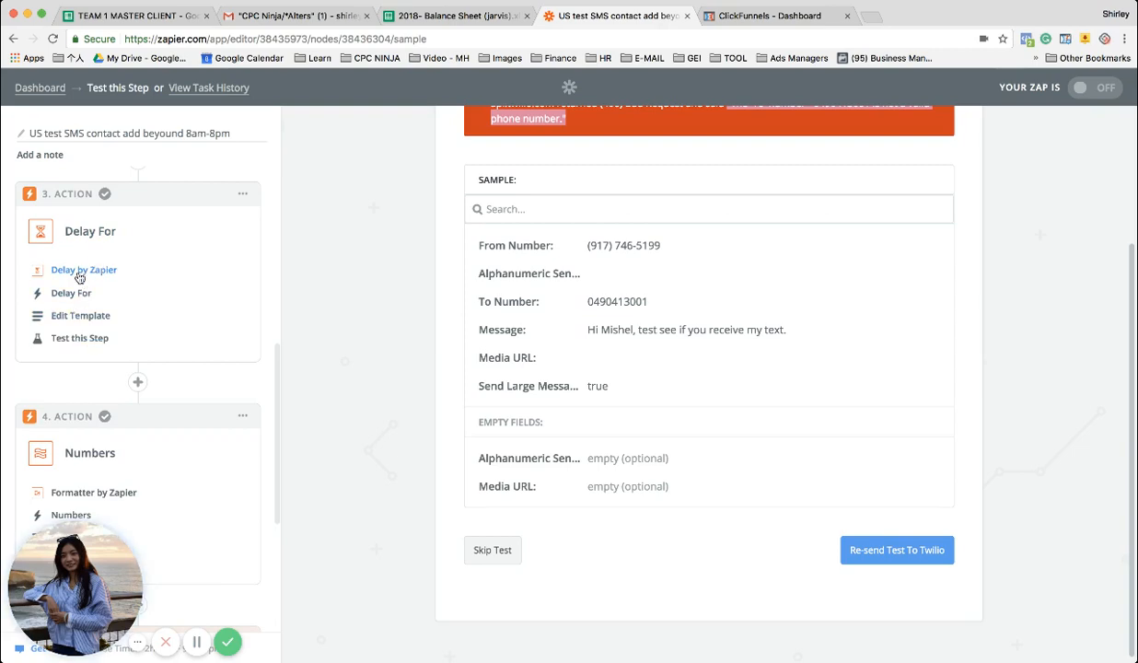
click(81, 272)
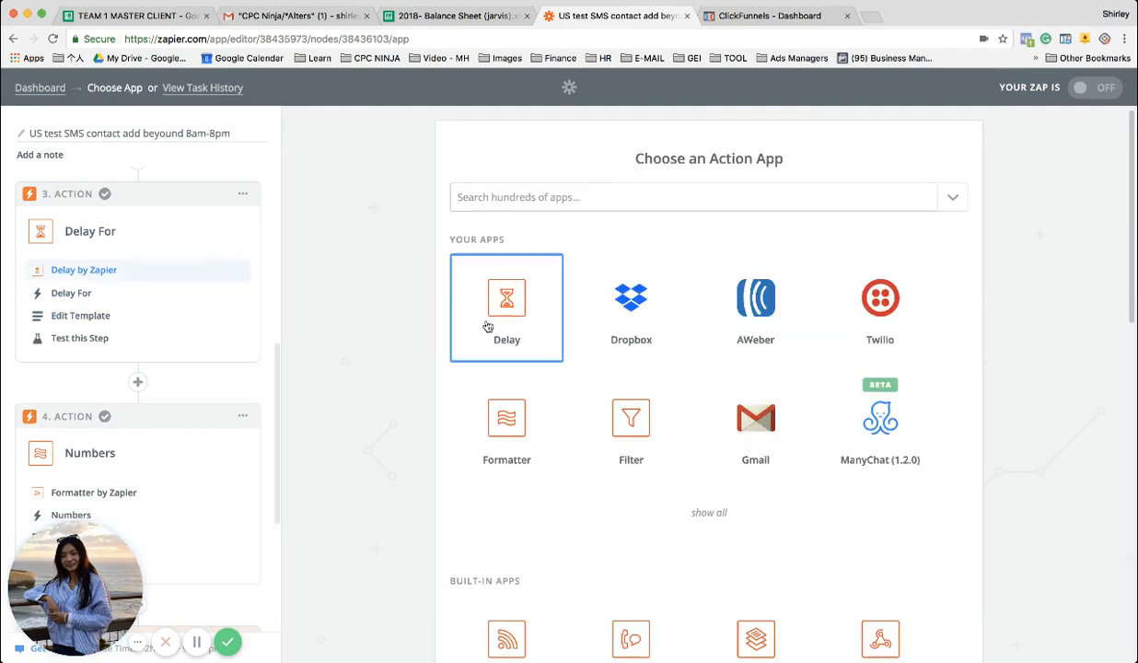
click(488, 327)
click(643, 356)
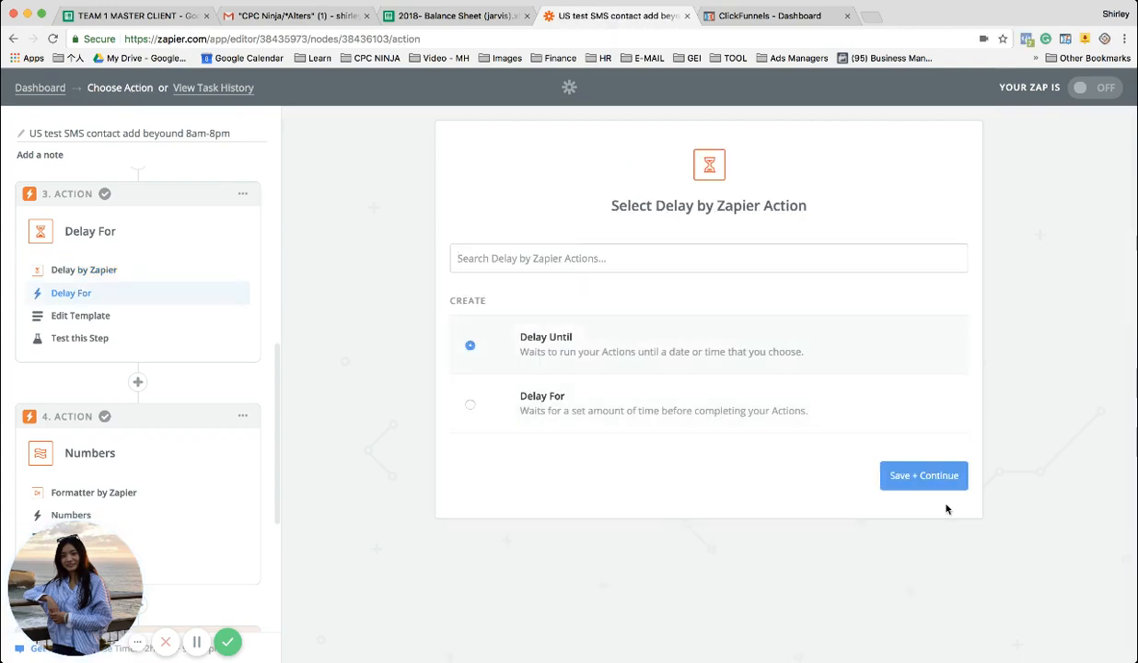
click(921, 475)
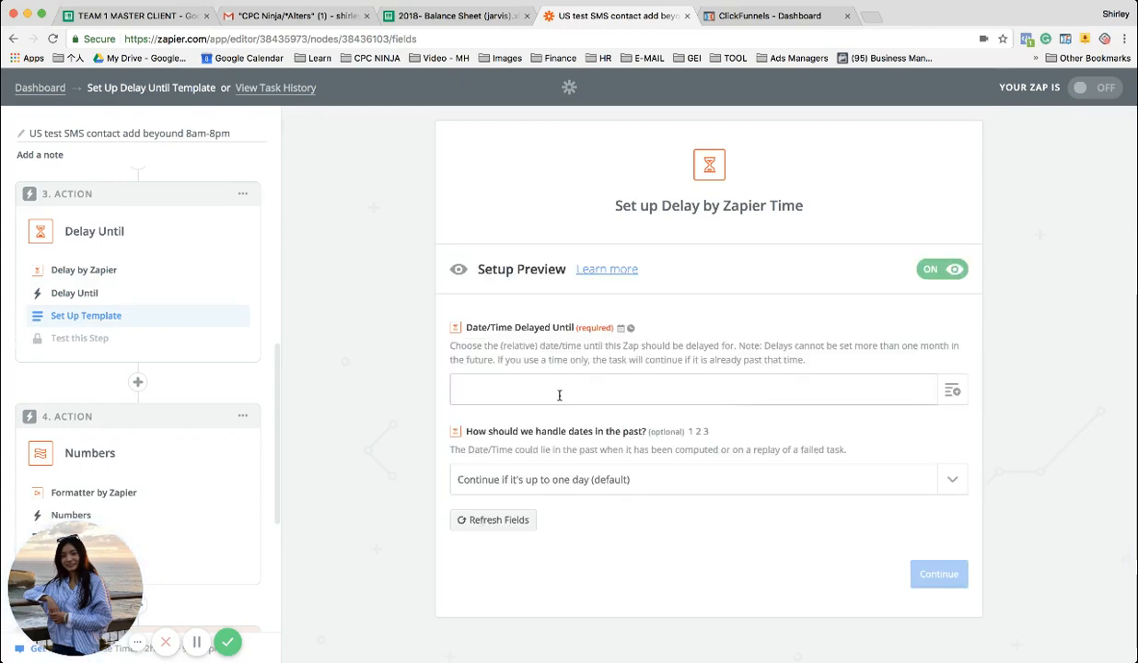
Enter "Tomorrow" as the Date/Time Delayed Until value and open the help on supported datetime formats
text(om)
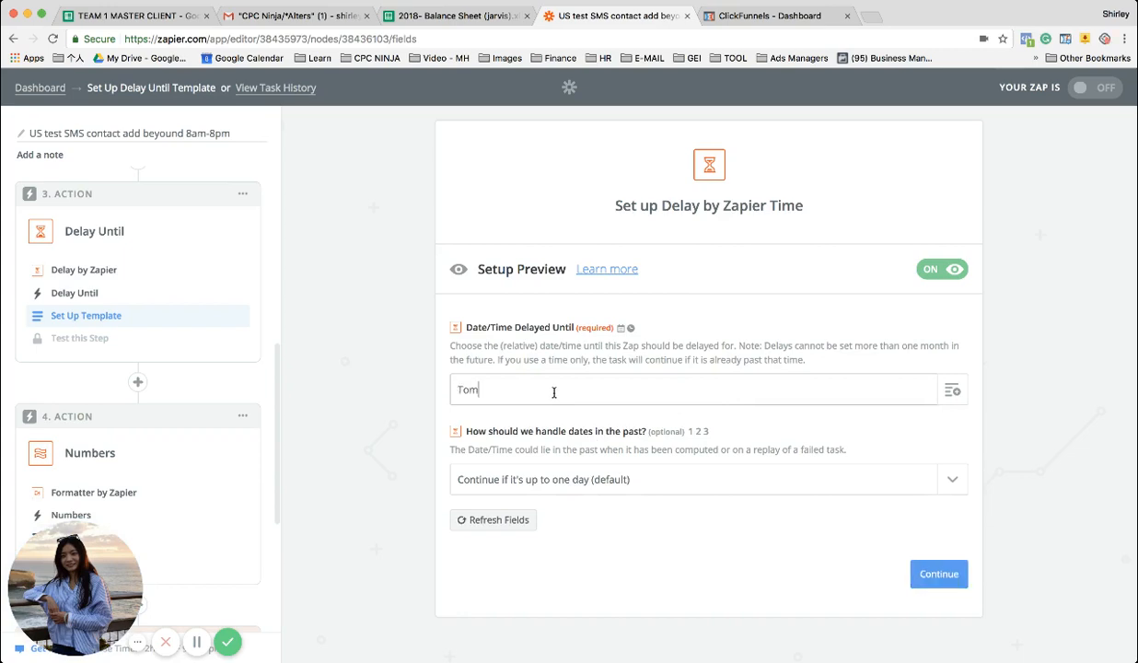
text(orrow)
click(624, 329)
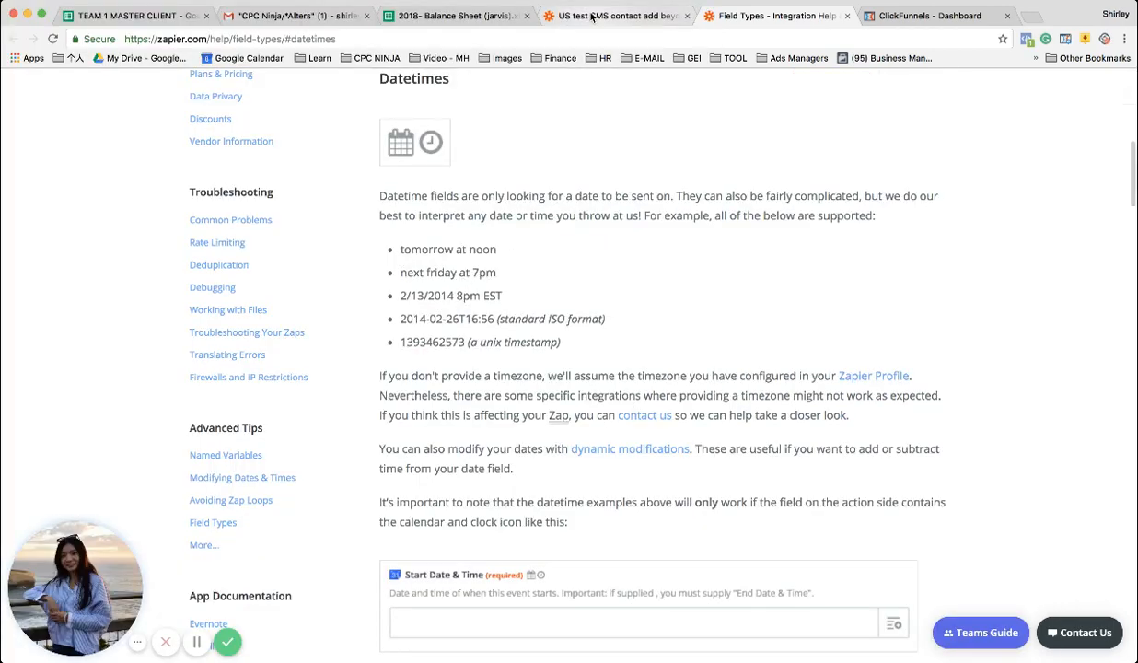
Complete the Date/Time Delayed Until value as "Tomorrow at 8am", checking the datetime examples, and save the delay template
click(592, 16)
click(549, 391)
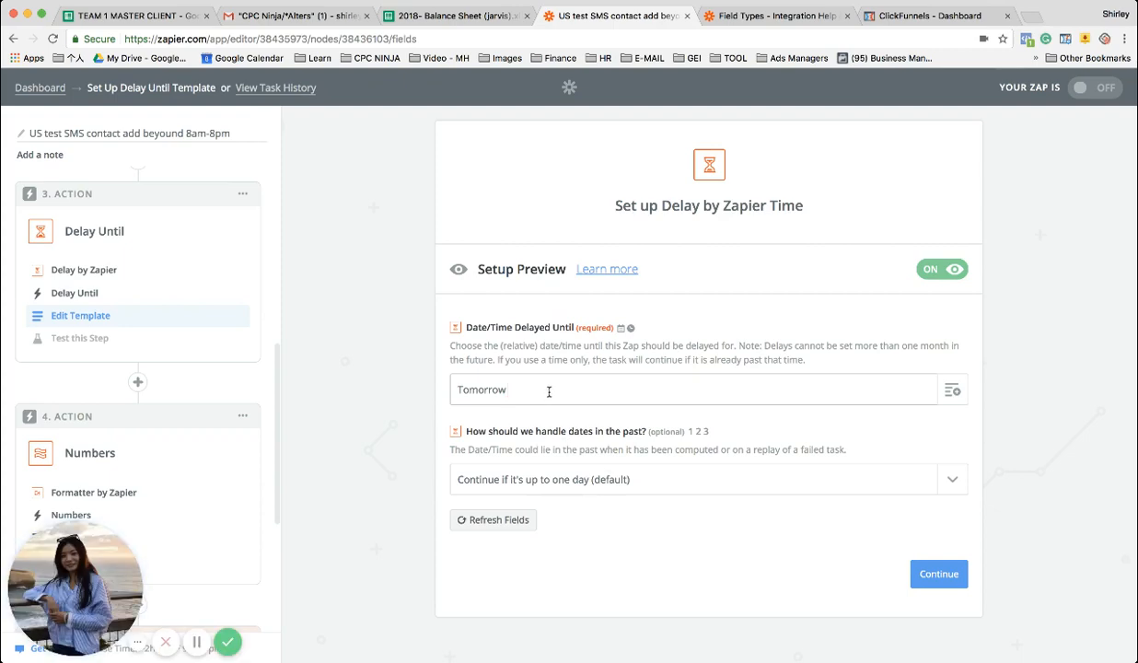
text(at 7)
key(ctrl+Tab)
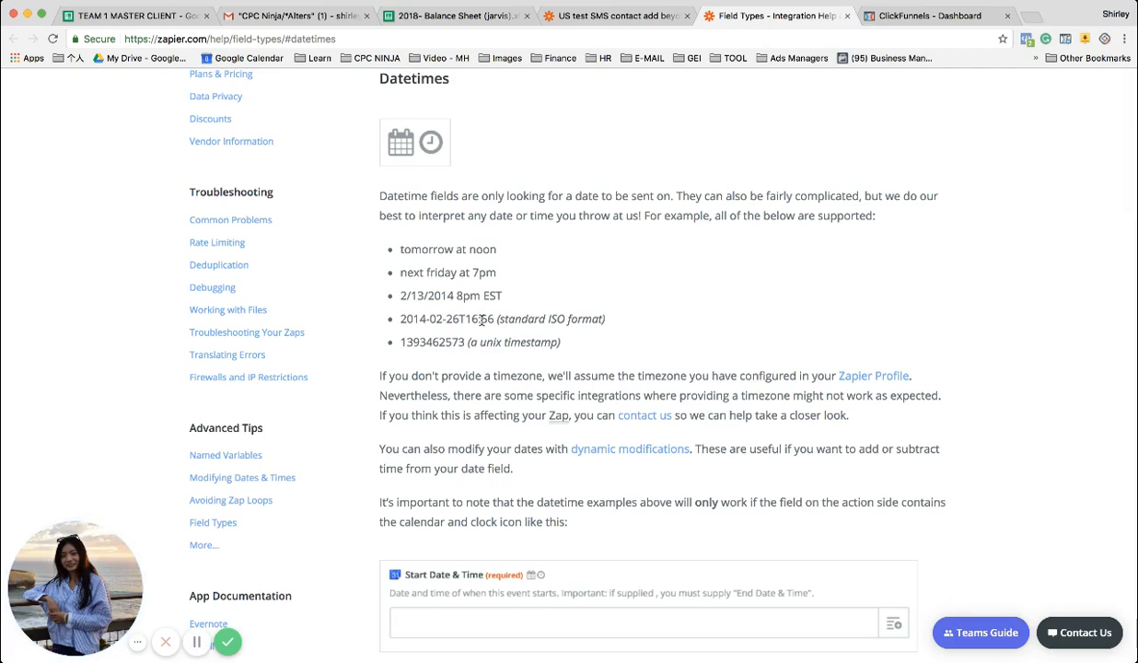
key(ctrl+shift+Tab)
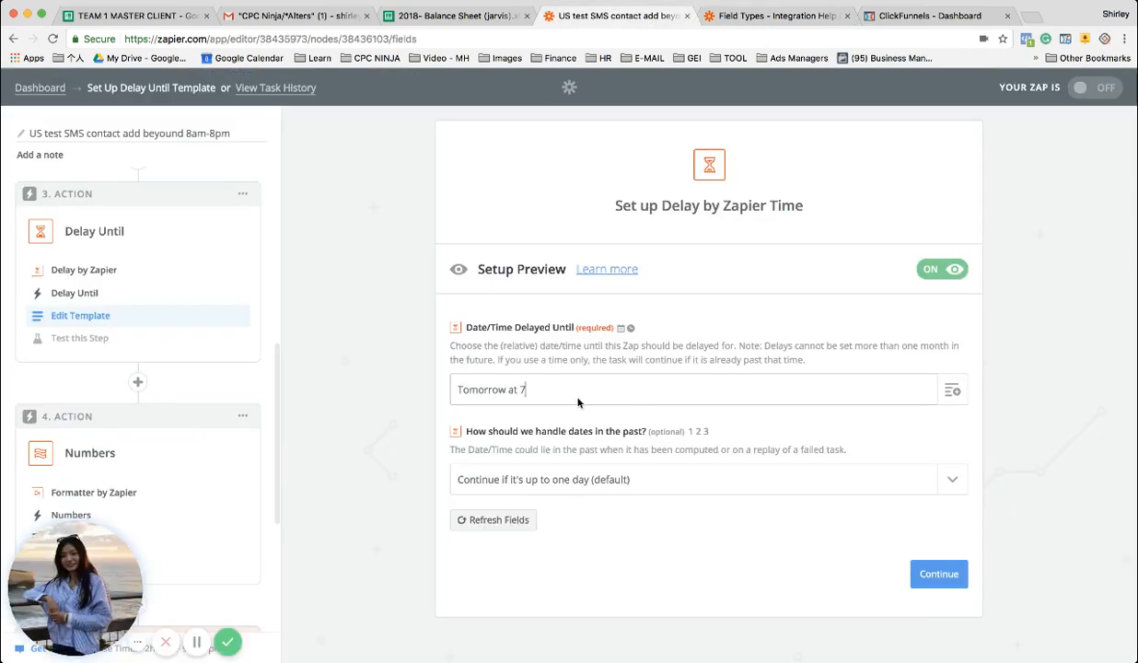
key(BackSpace)
text(8am)
click(531, 437)
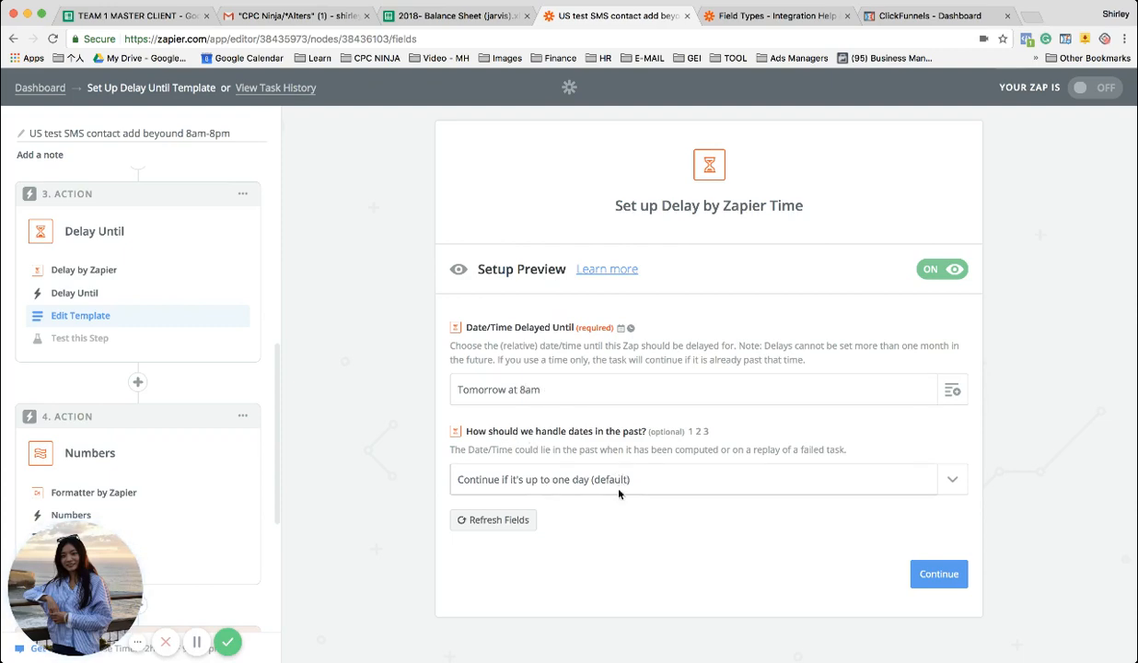
click(915, 565)
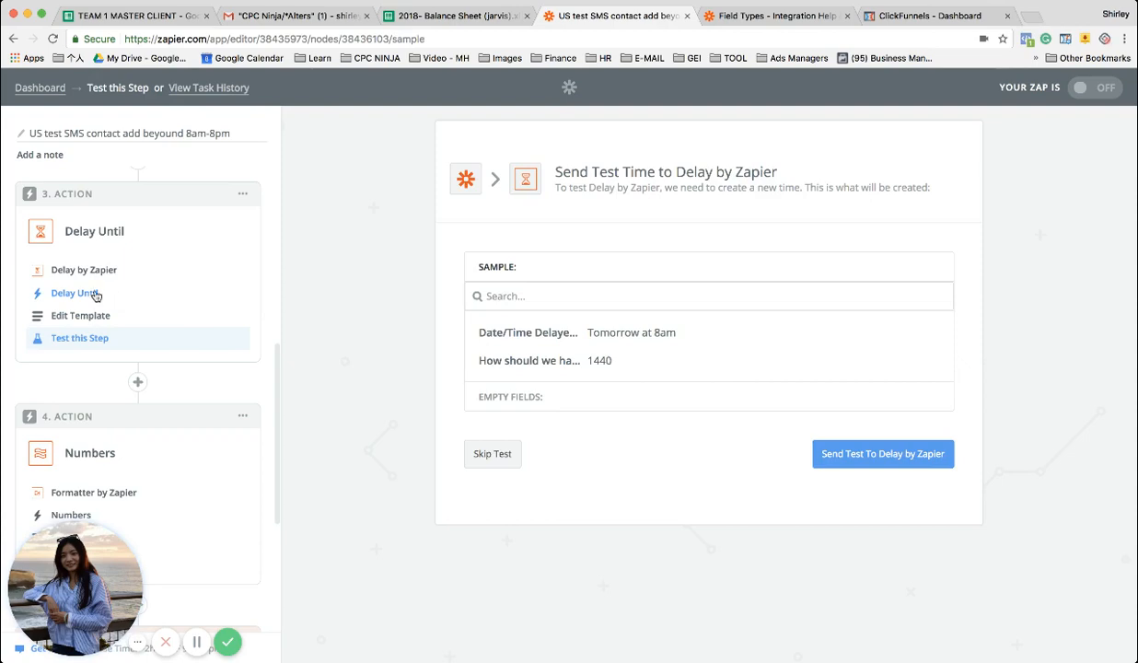
Review the order of the Zap's trigger, filter and delay steps and open the filter's setup
scroll(95, 295, up, 5)
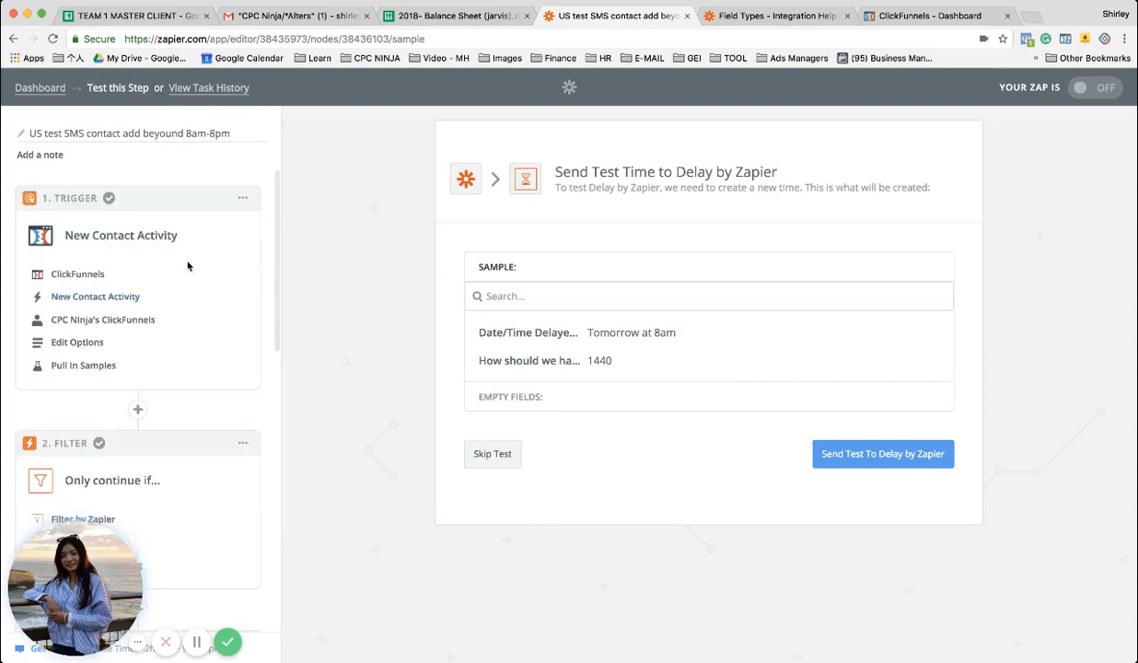
scroll(152, 331, down, 4)
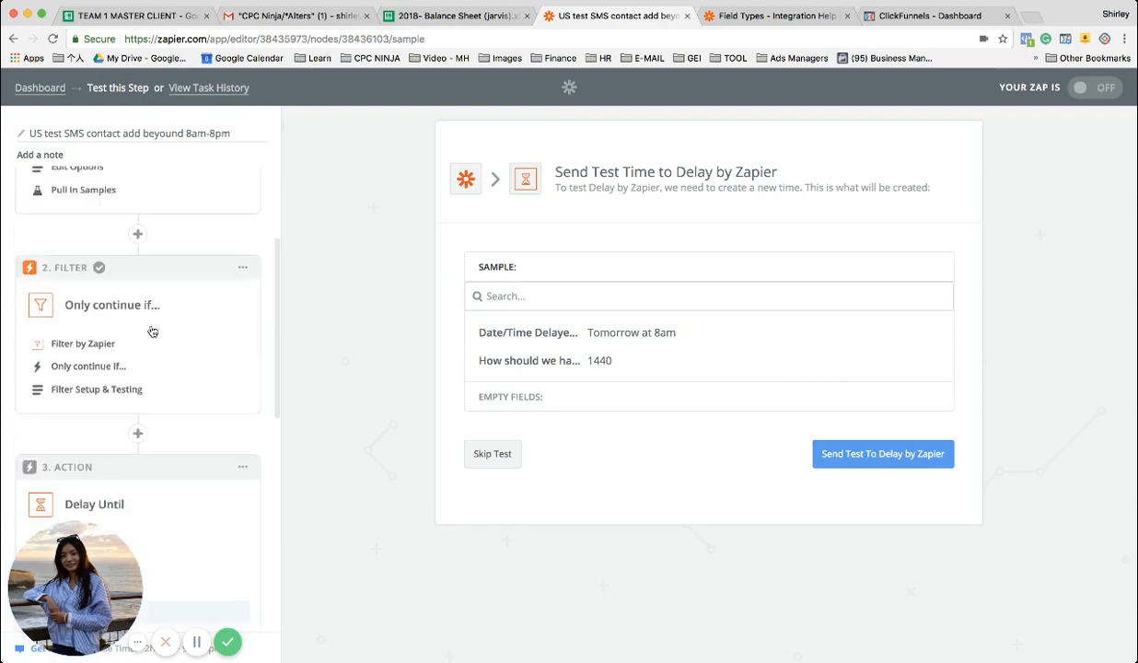
scroll(147, 330, up, 1)
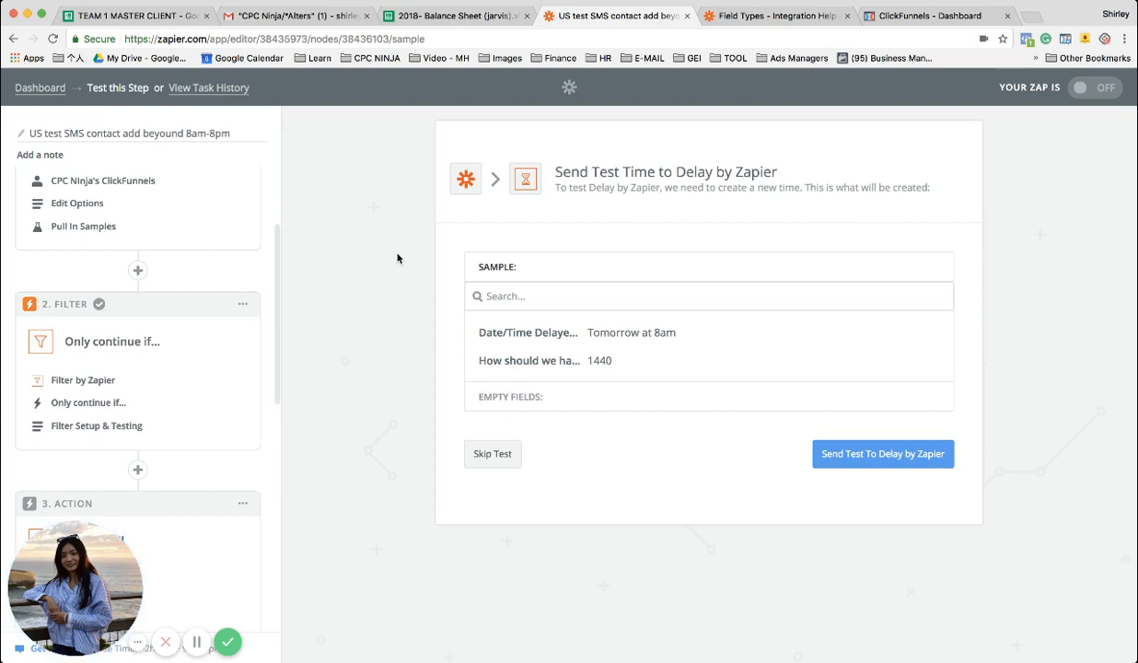
scroll(139, 294, up, 3)
scroll(173, 309, down, 3)
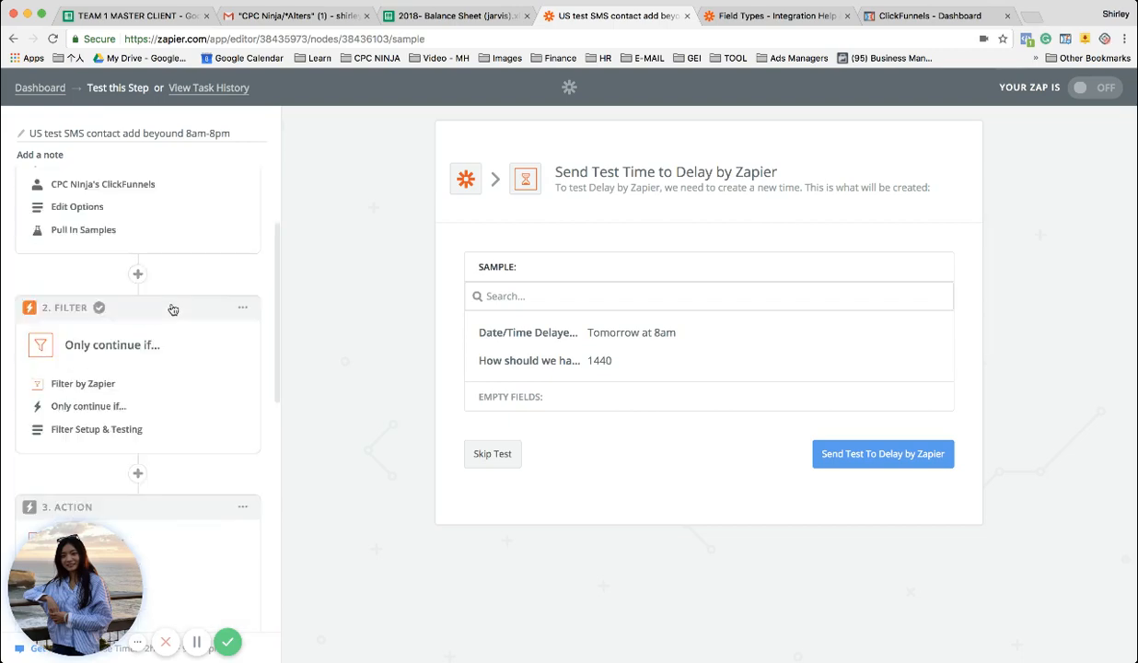
scroll(173, 310, down, 5)
scroll(156, 307, up, 3)
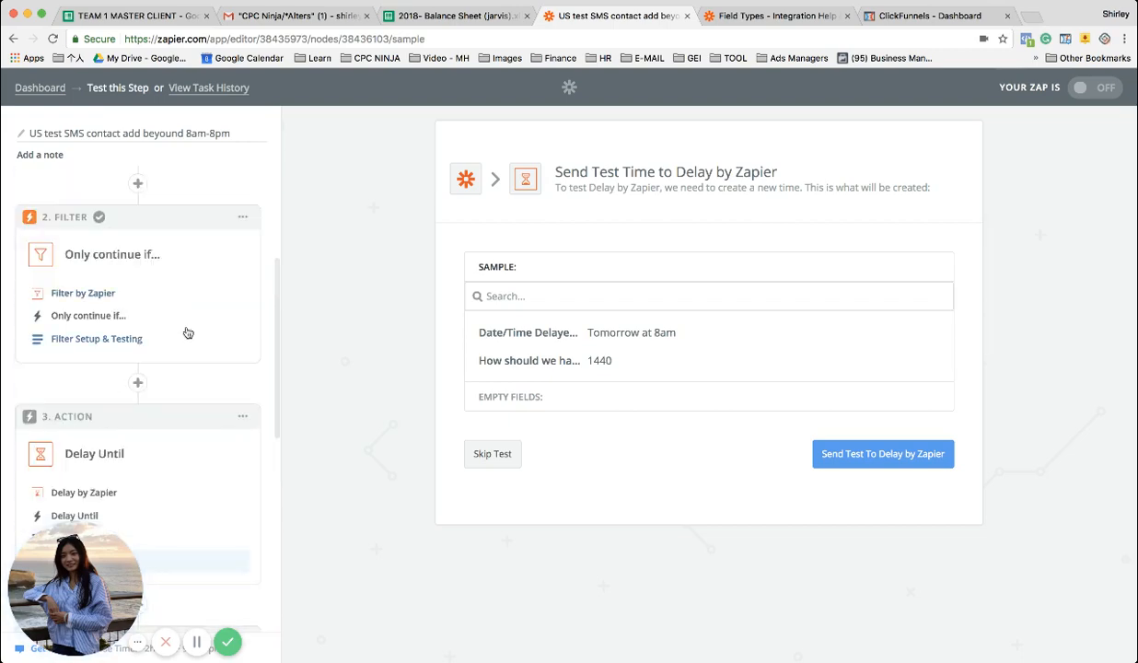
click(117, 339)
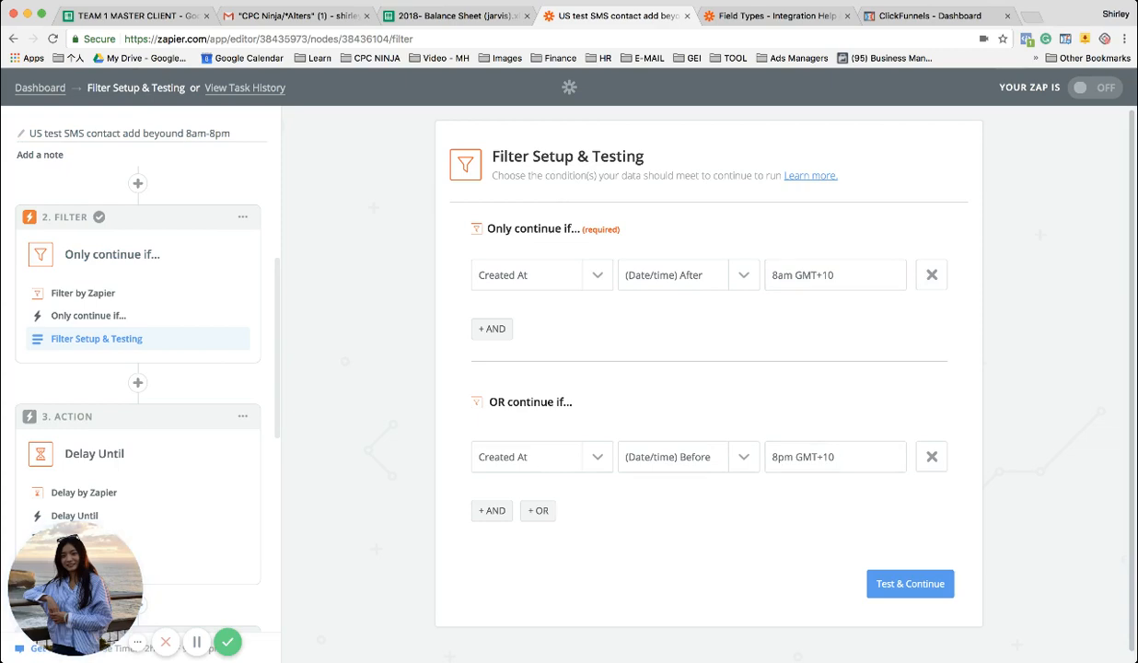
click(194, 647)
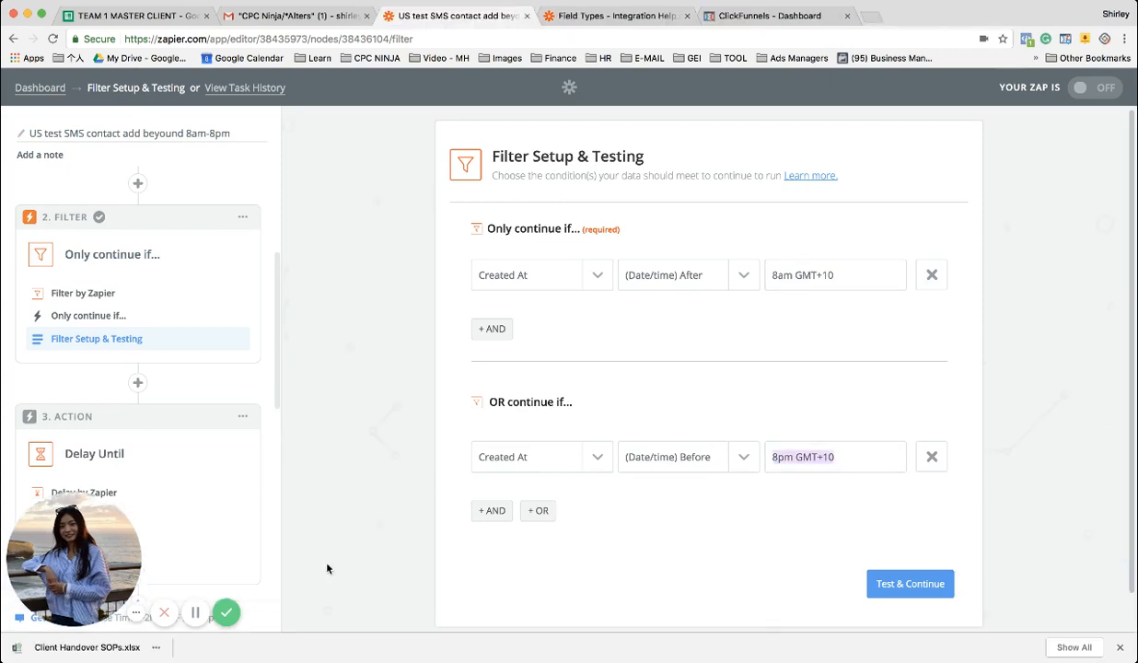
click(193, 618)
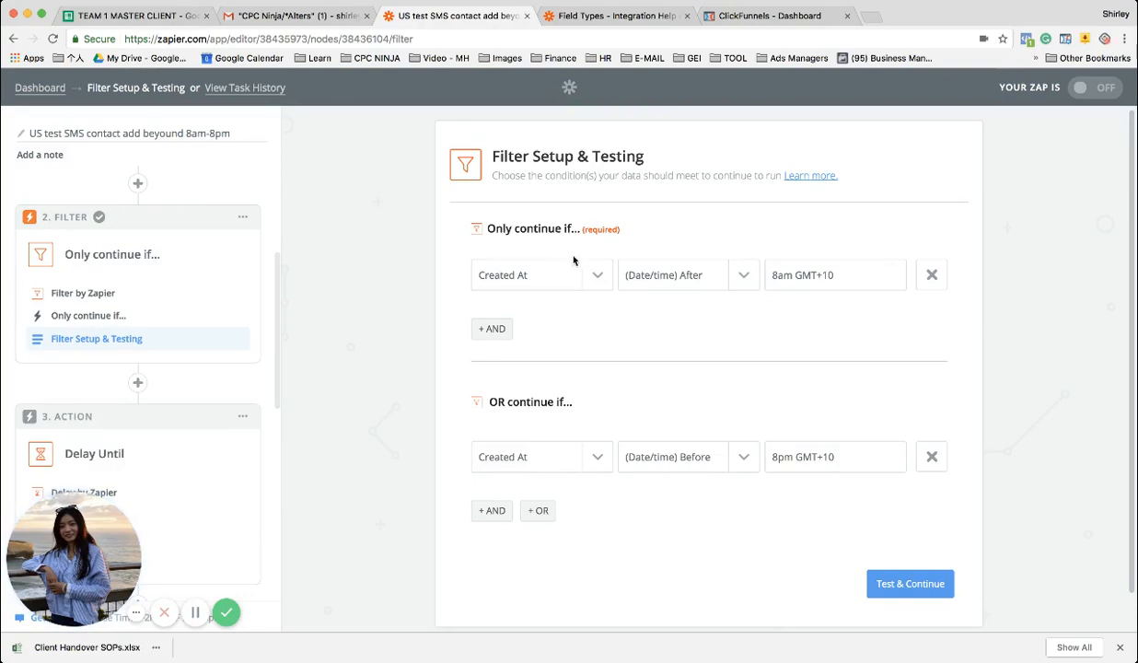
Examine the filter's two Created At conditions and their OR relationship
scroll(552, 276, down, 1)
scroll(544, 278, up, 1)
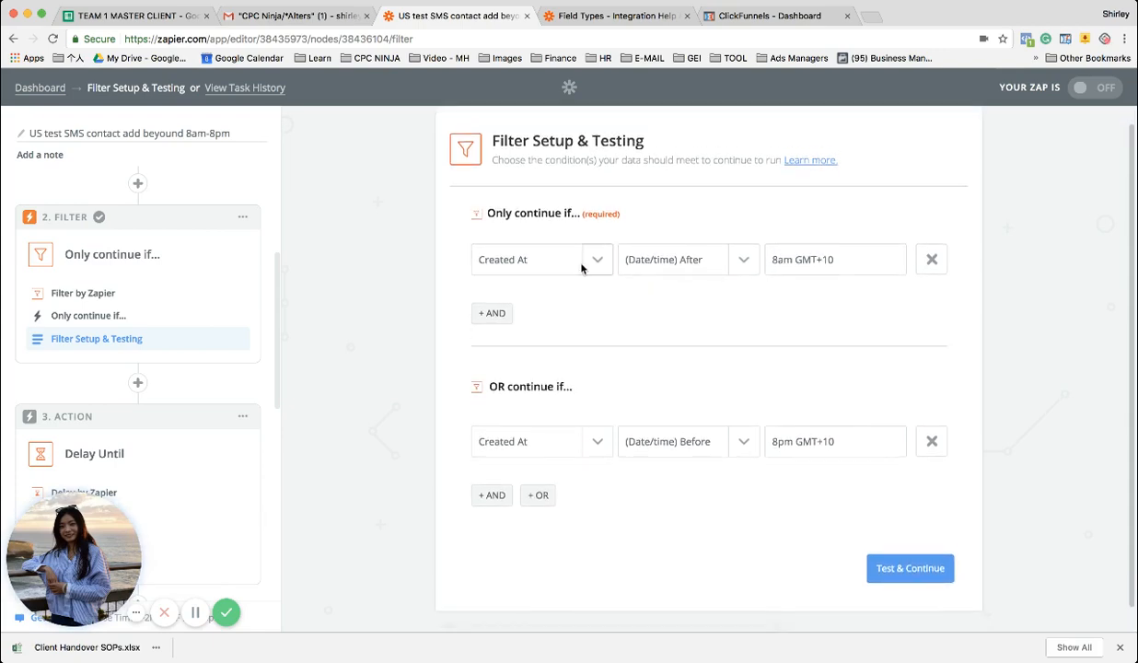
scroll(732, 345, down, 1)
scroll(700, 304, down, 1)
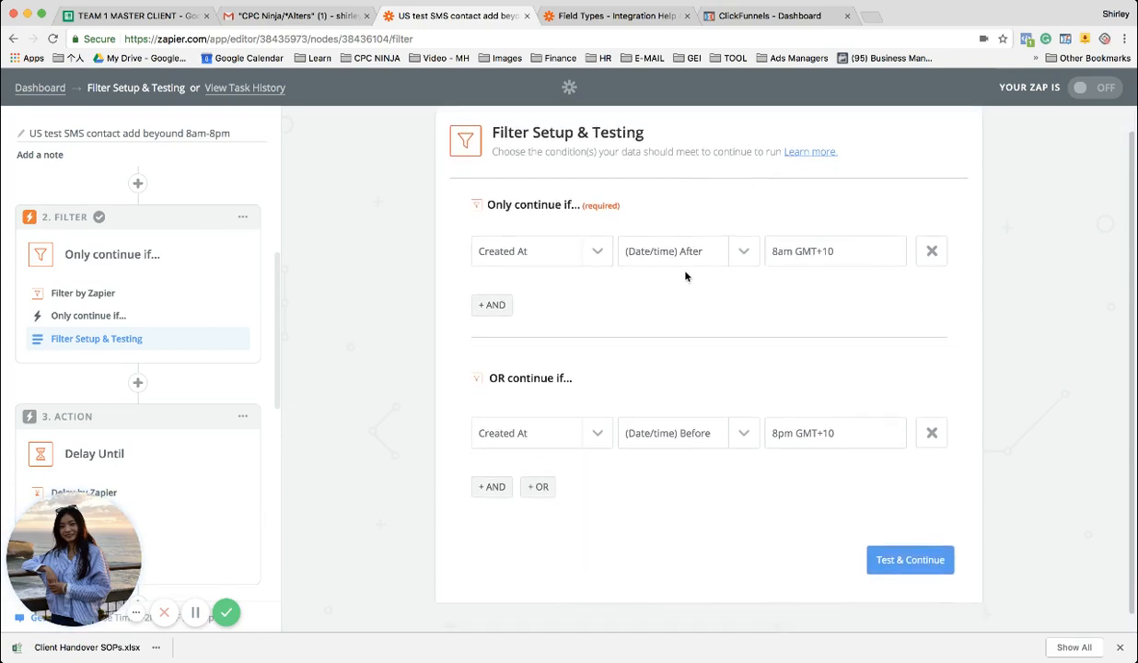
scroll(692, 282, up, 1)
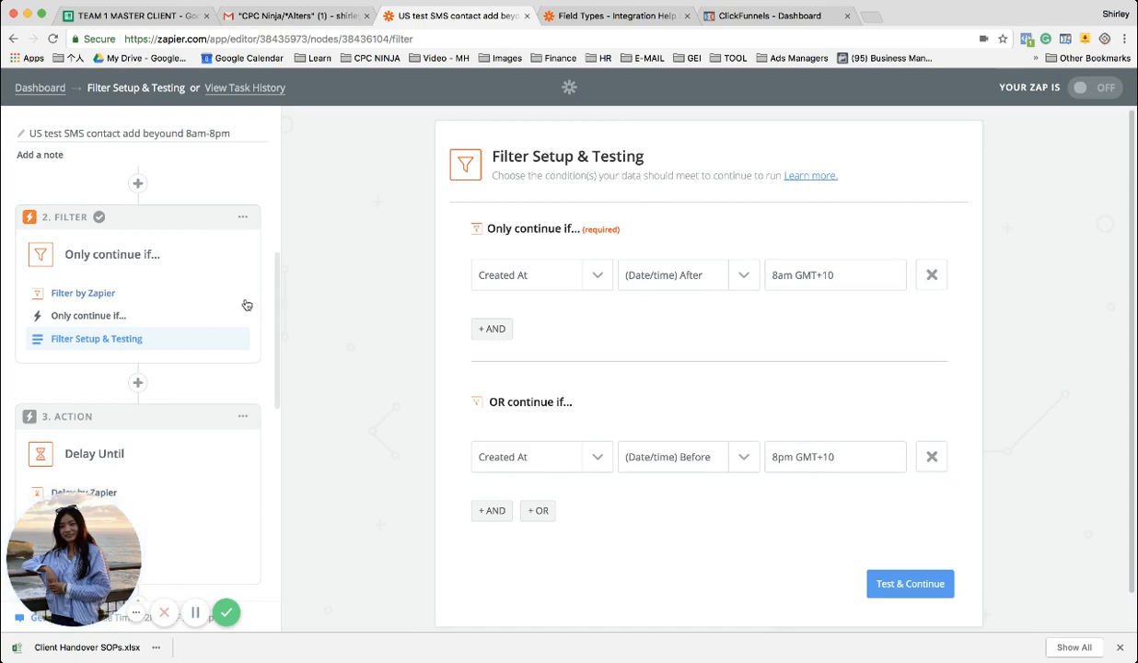
Add a Delay by Zapier action after the Send SMS step, using the Delay For option
scroll(247, 305, down, 10)
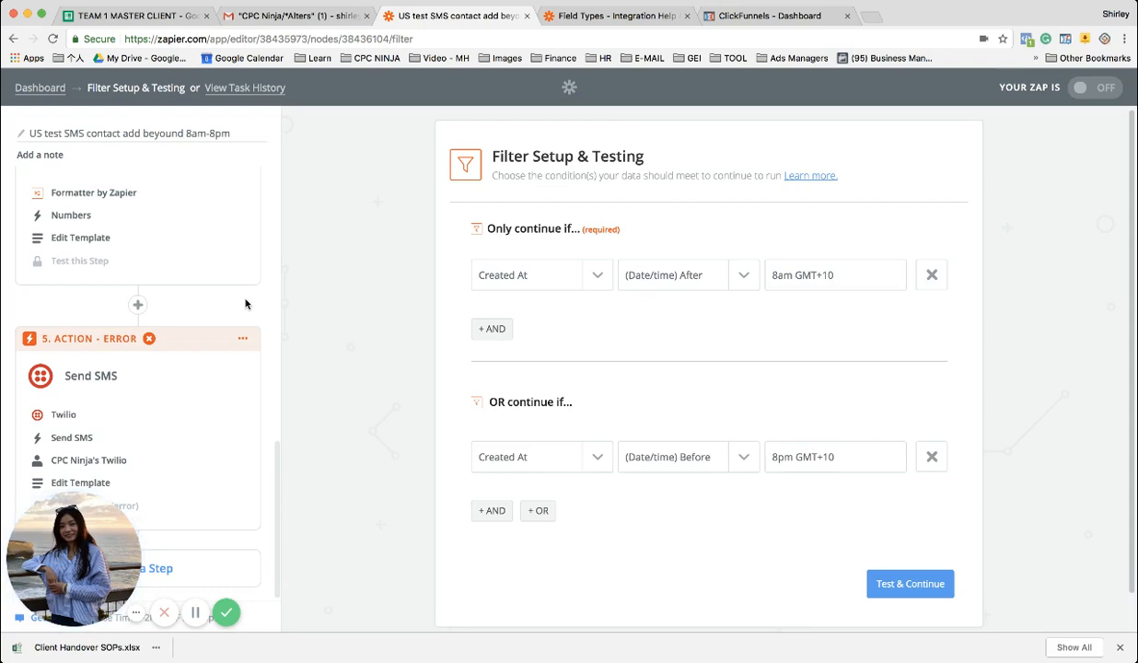
scroll(245, 304, up, 10)
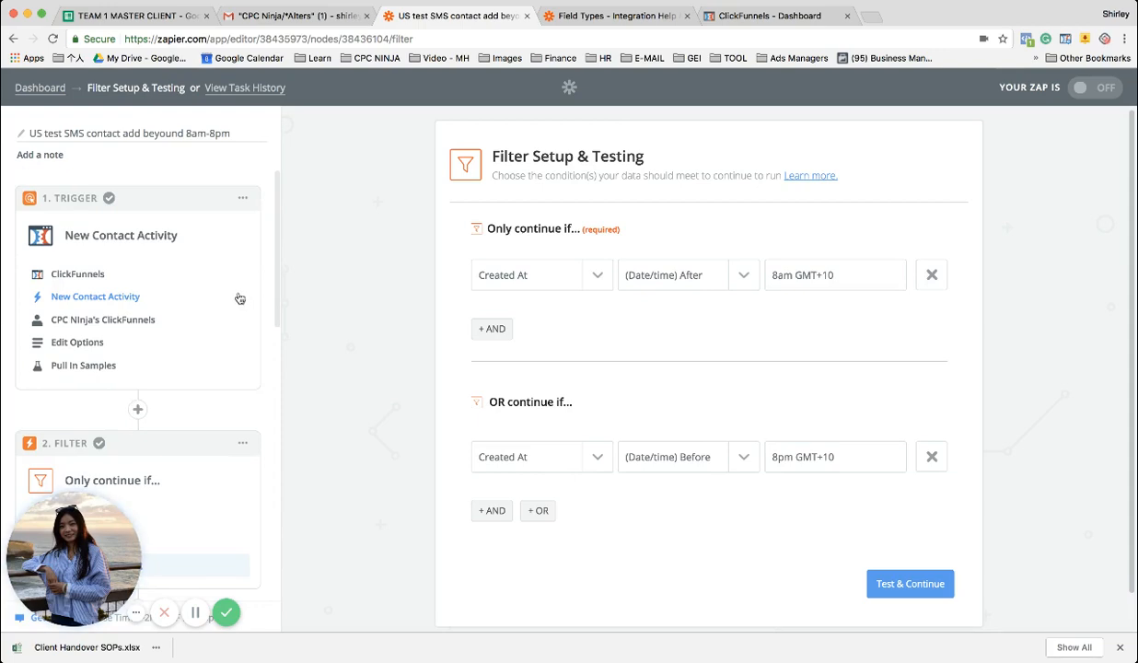
scroll(238, 298, down, 10)
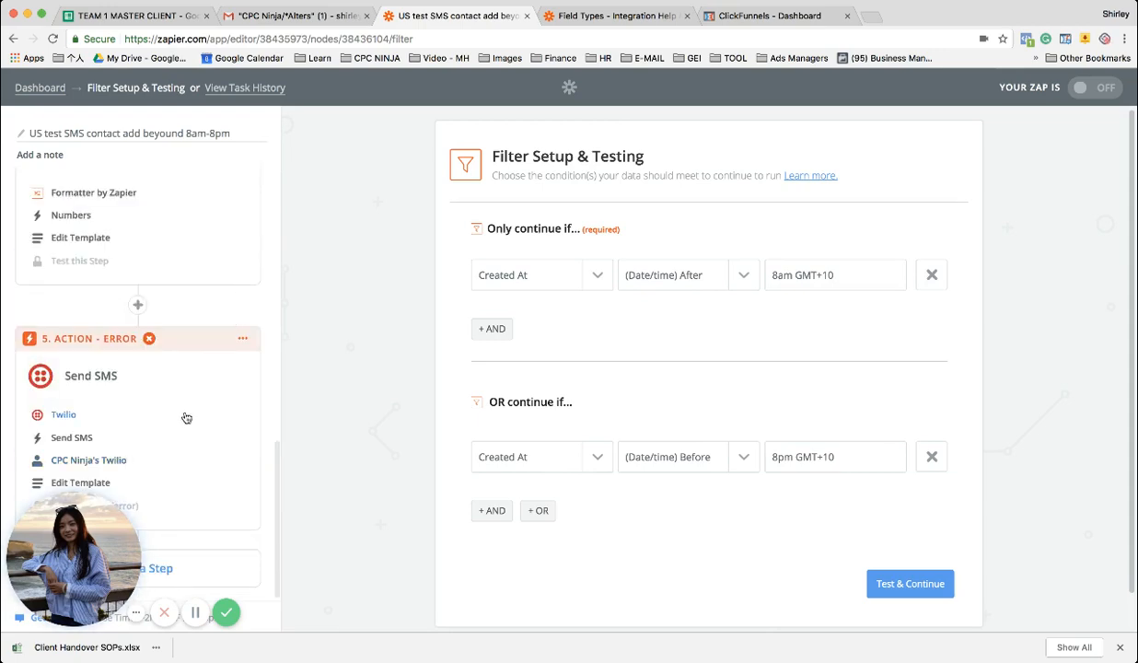
click(187, 567)
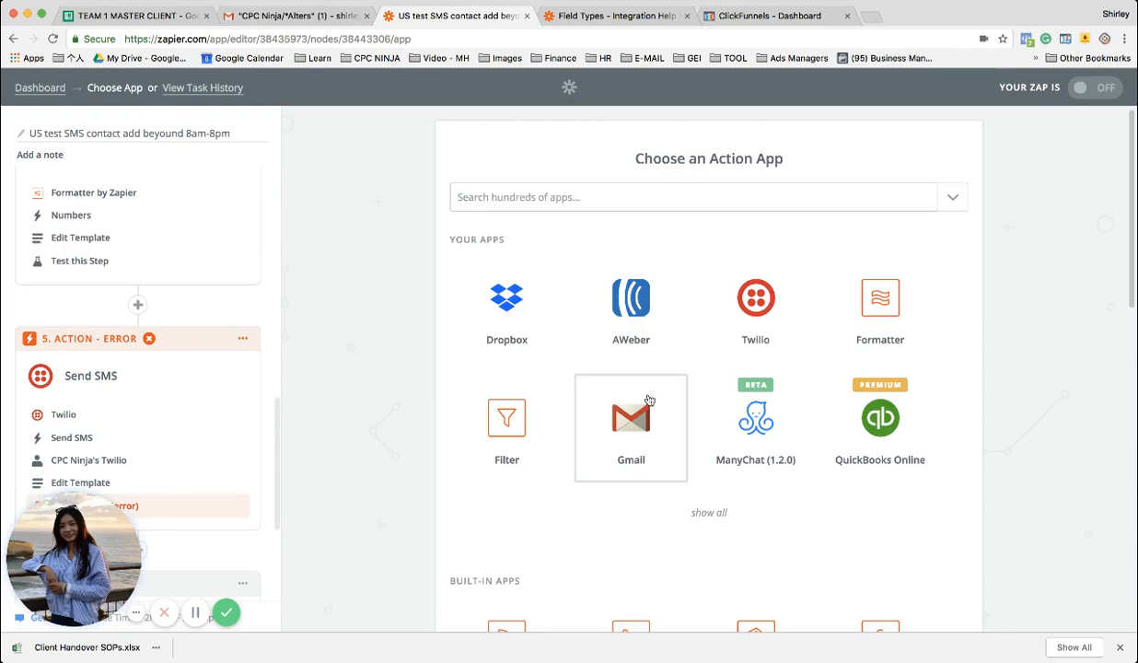
scroll(647, 398, down, 9)
scroll(647, 399, up, 3)
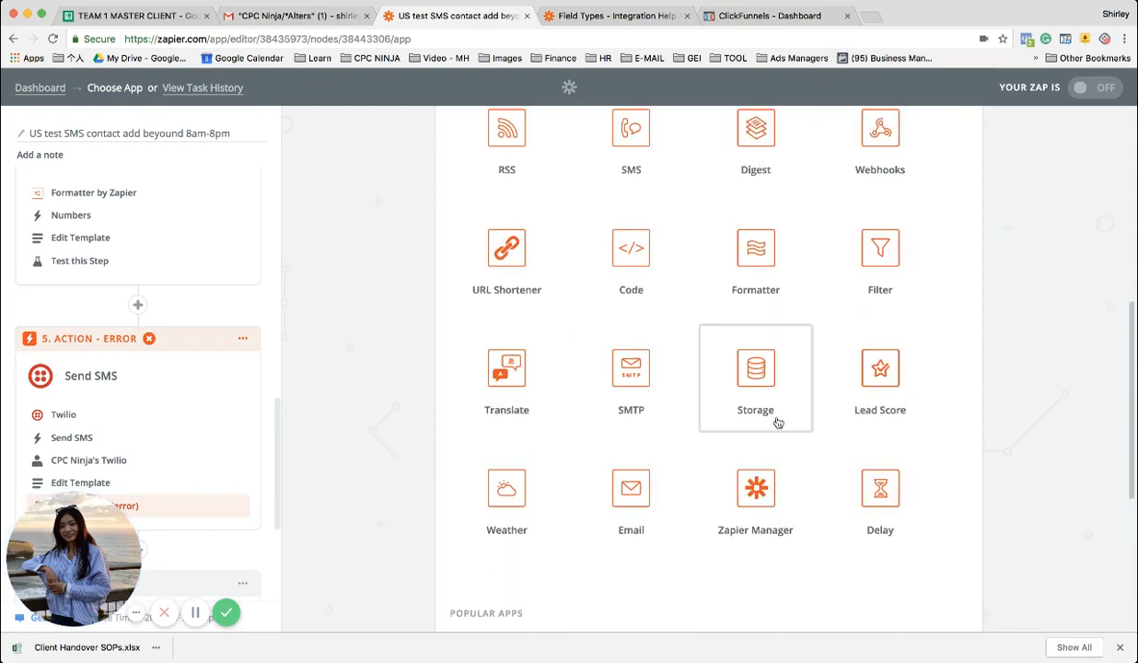
click(871, 497)
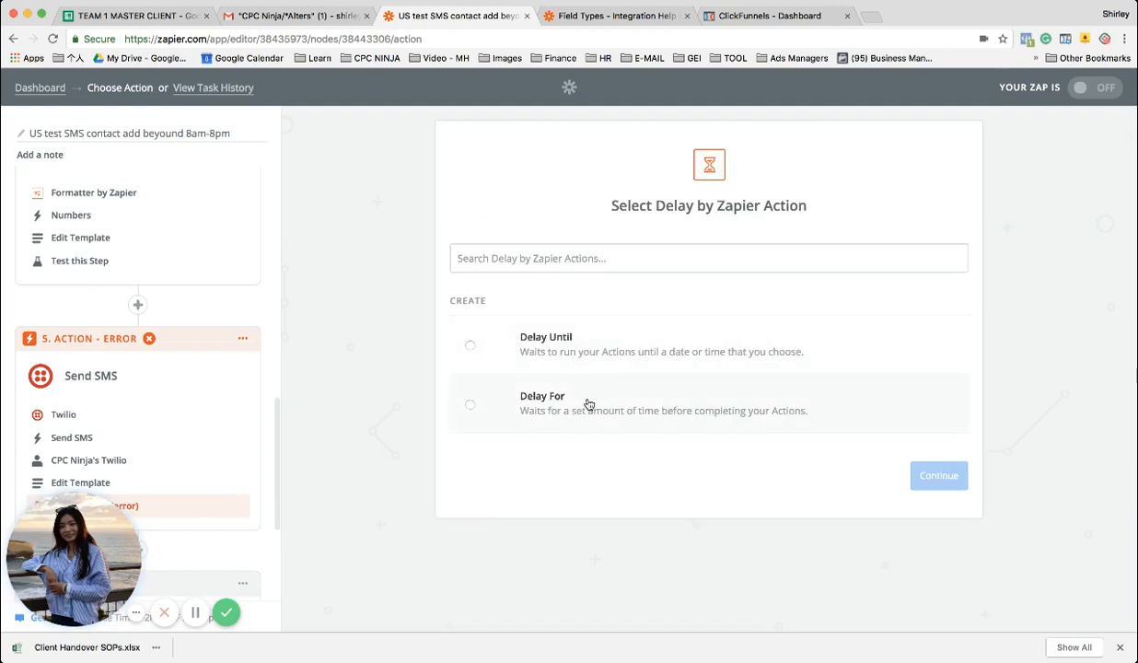
click(571, 396)
click(934, 475)
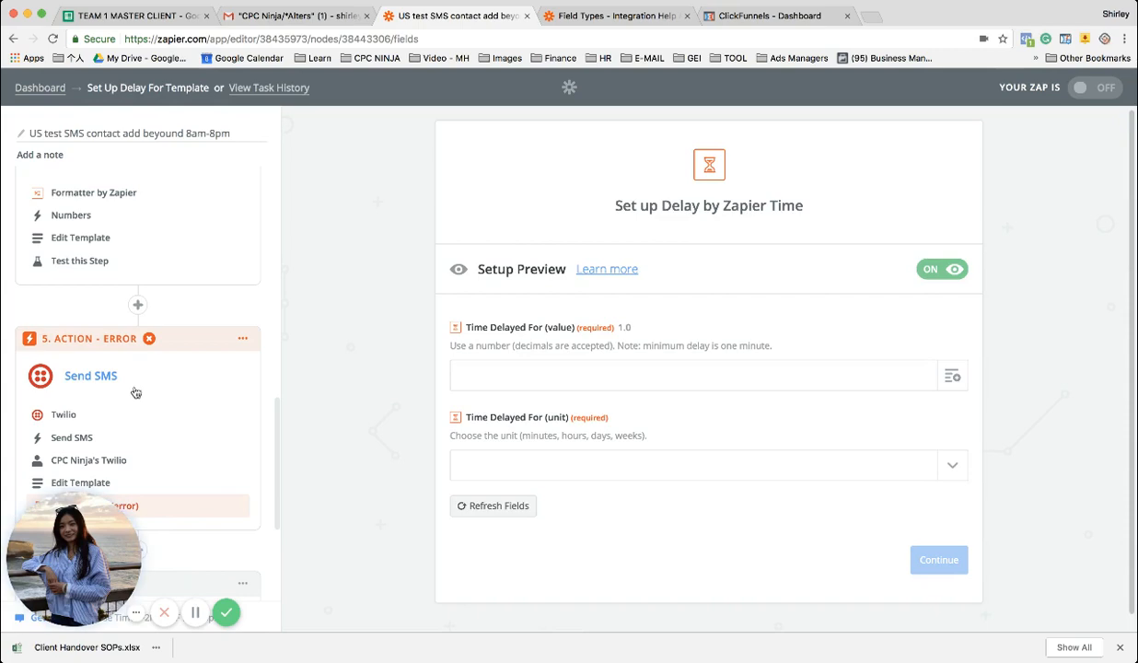
Enter "3 days" as the new delay's Time Delayed For value and open the list of time units
click(550, 374)
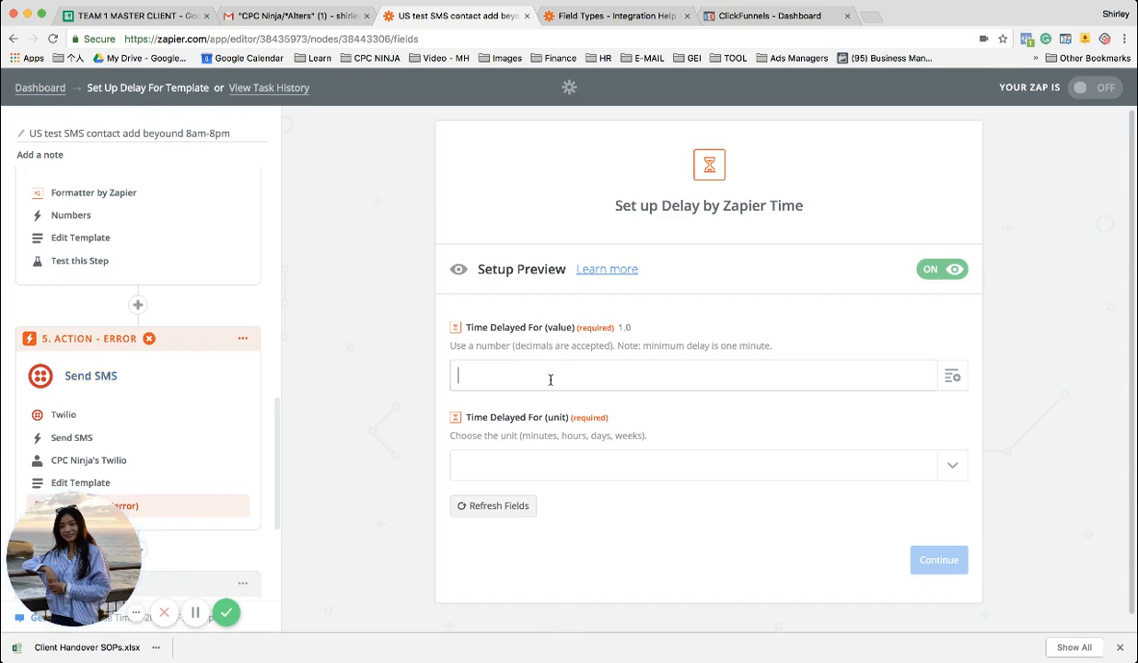
text(3days)
key(Left)
key(Left)
key(Left)
key(Left)
click(540, 463)
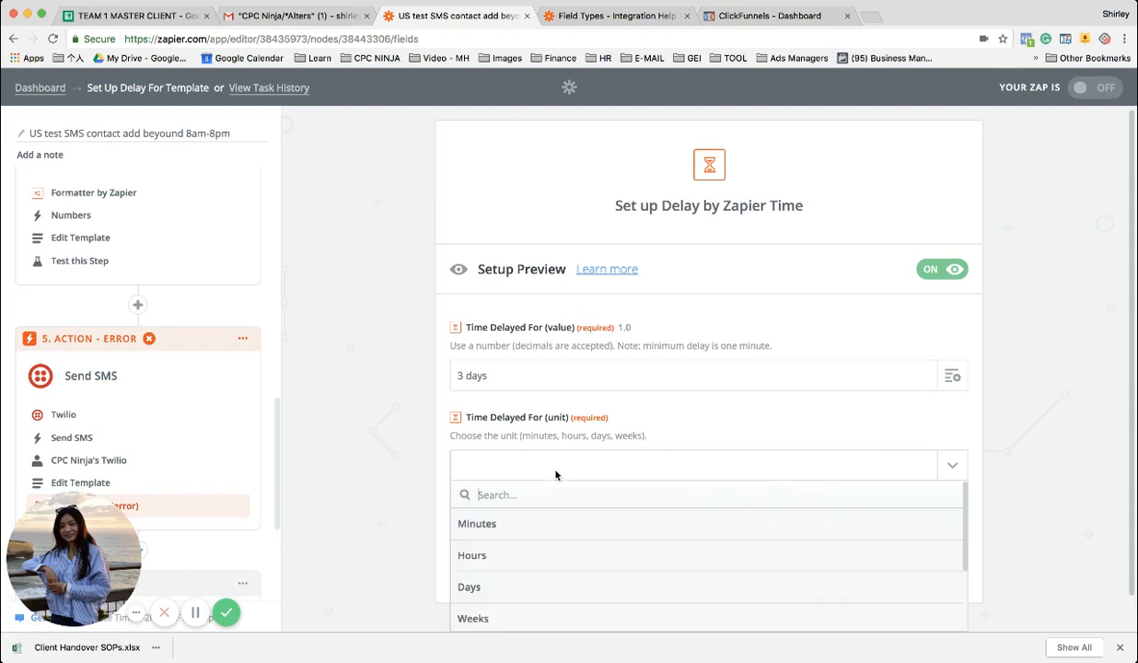
Correct the delay's Time Delayed For value to 3, set its unit to Days and save the delay setup
key(BackSpace)
key(BackSpace)
key(BackSpace)
key(BackSpace)
key(BackSpace)
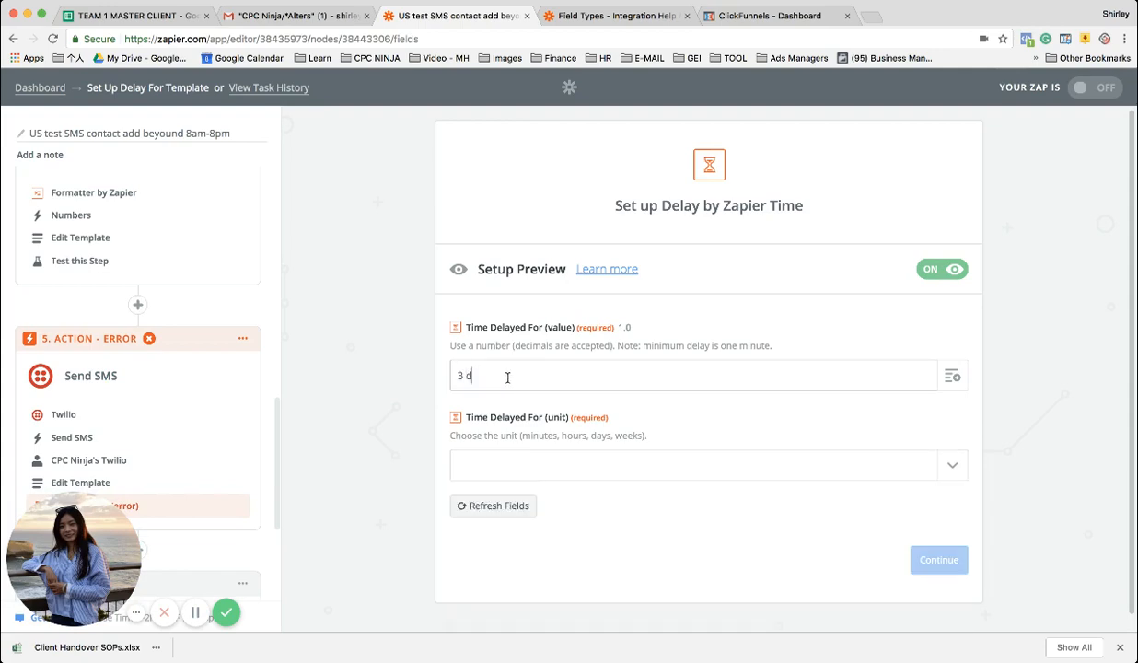
click(555, 456)
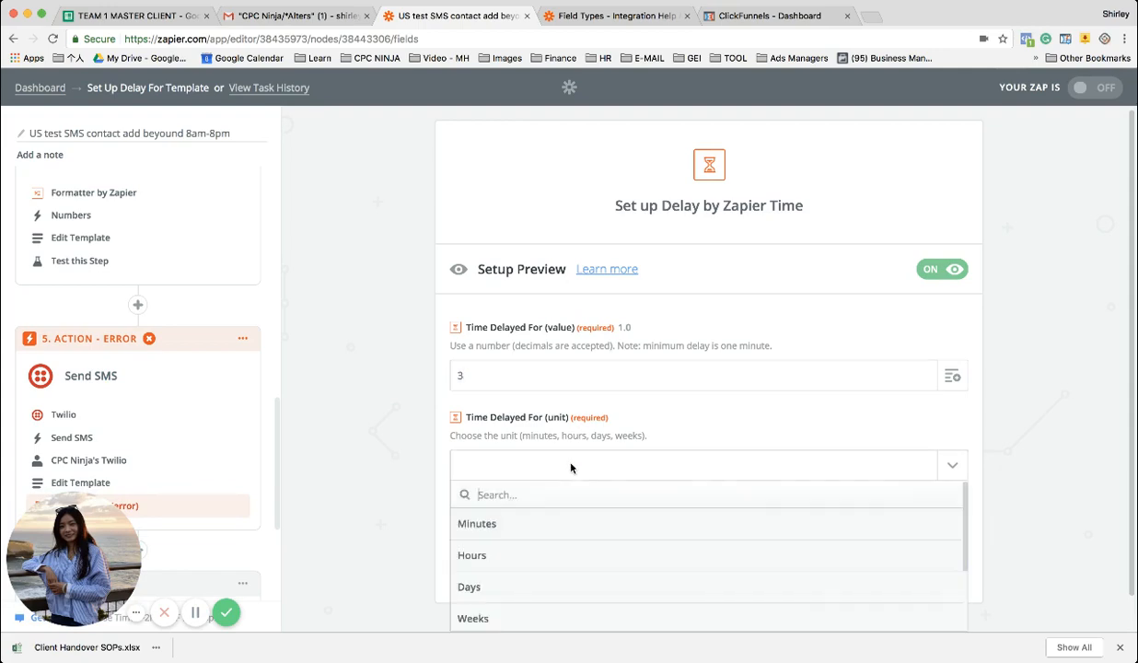
click(493, 586)
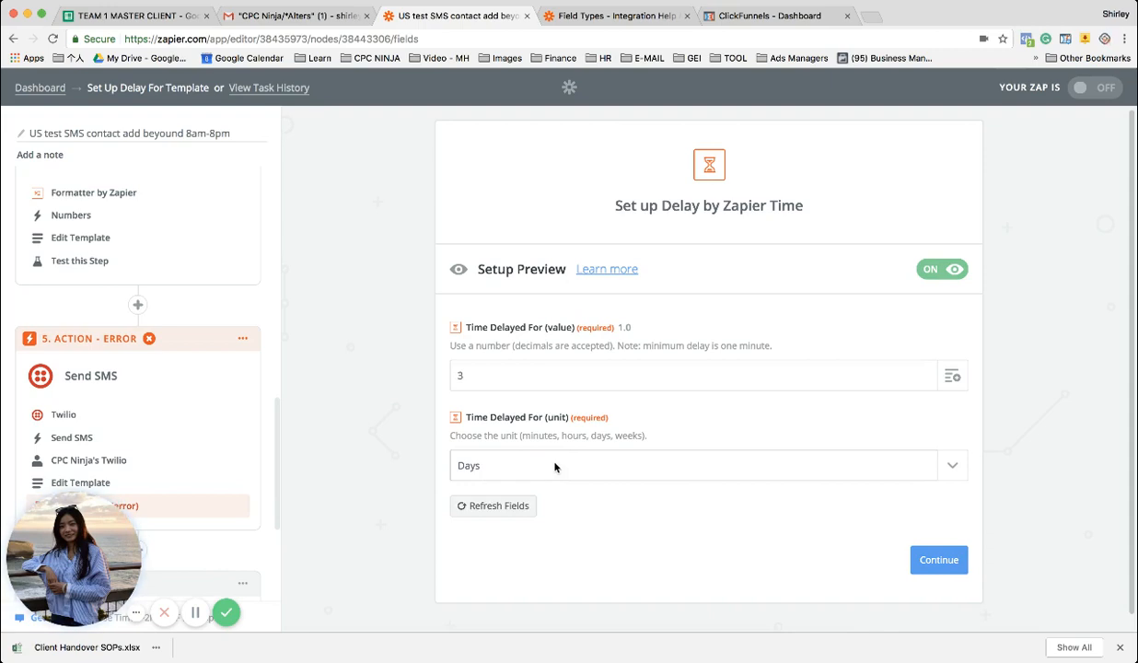
click(932, 560)
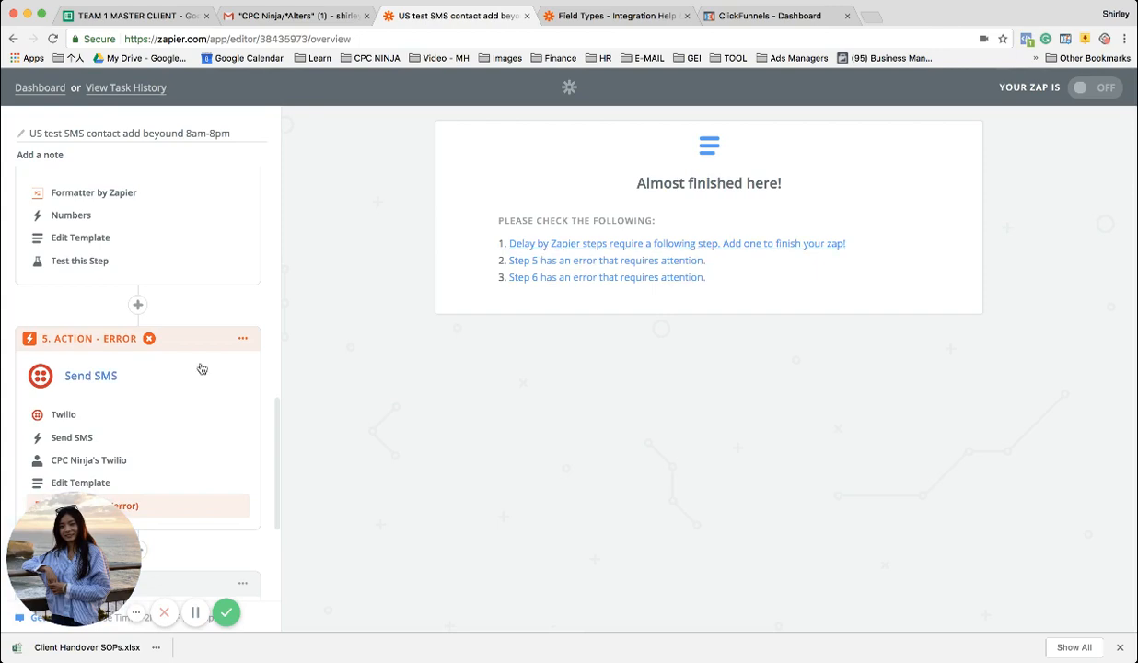
Add a Twilio Send SMS action after the new delay, using the CPC Ninja's Twilio account
scroll(199, 369, down, 3)
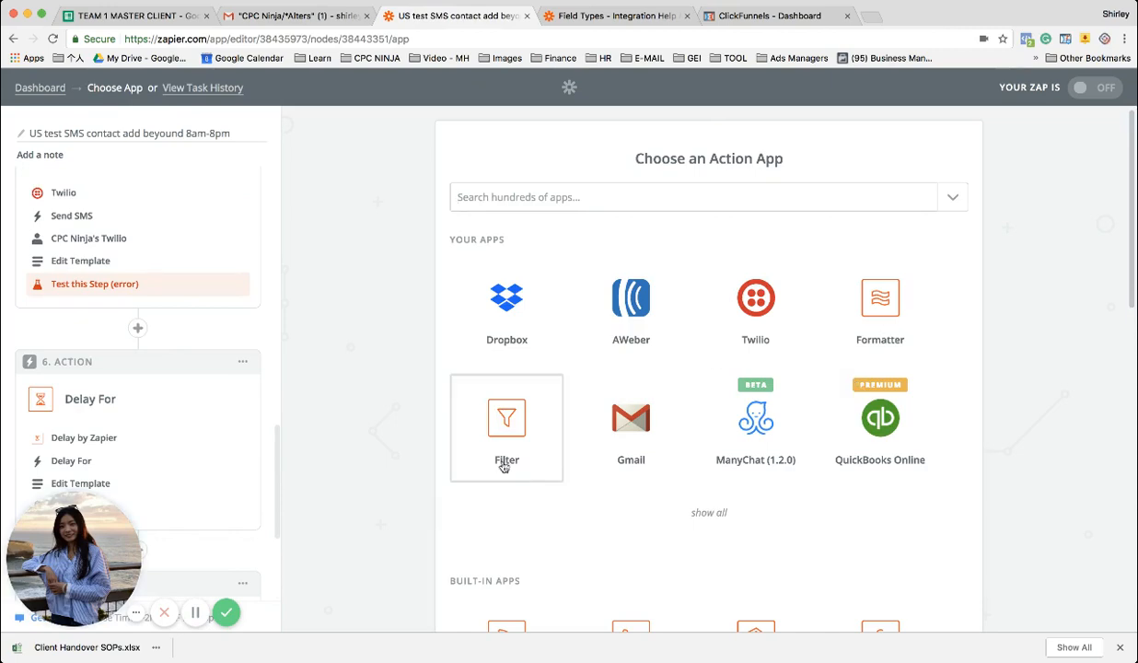
scroll(506, 516, down, 1)
click(770, 241)
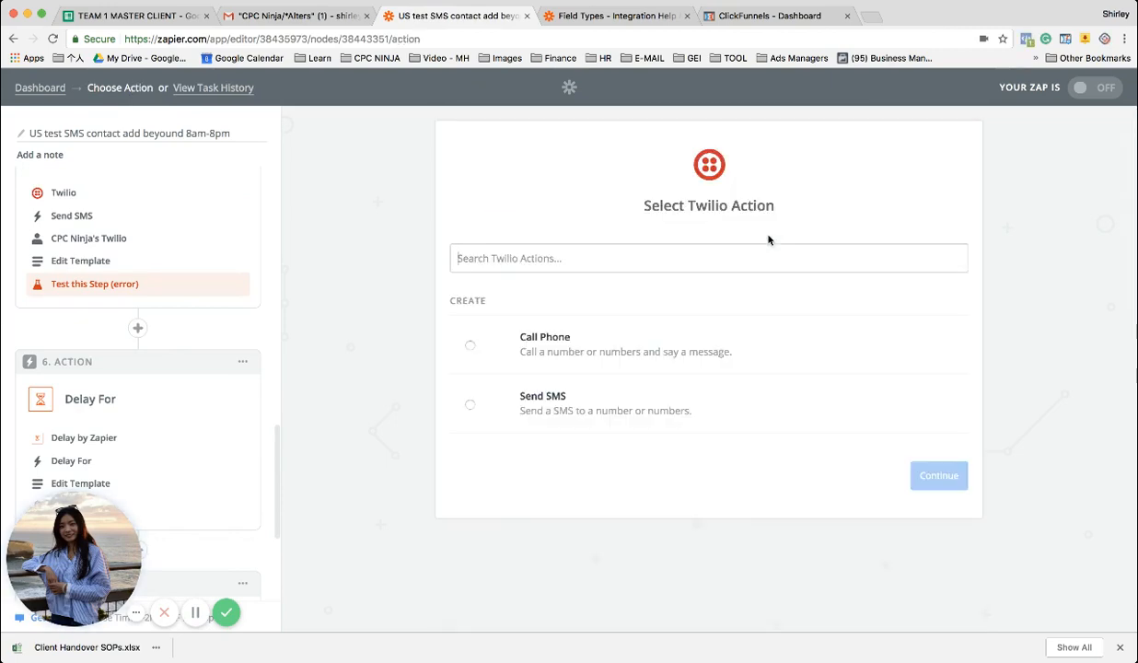
click(565, 396)
click(911, 470)
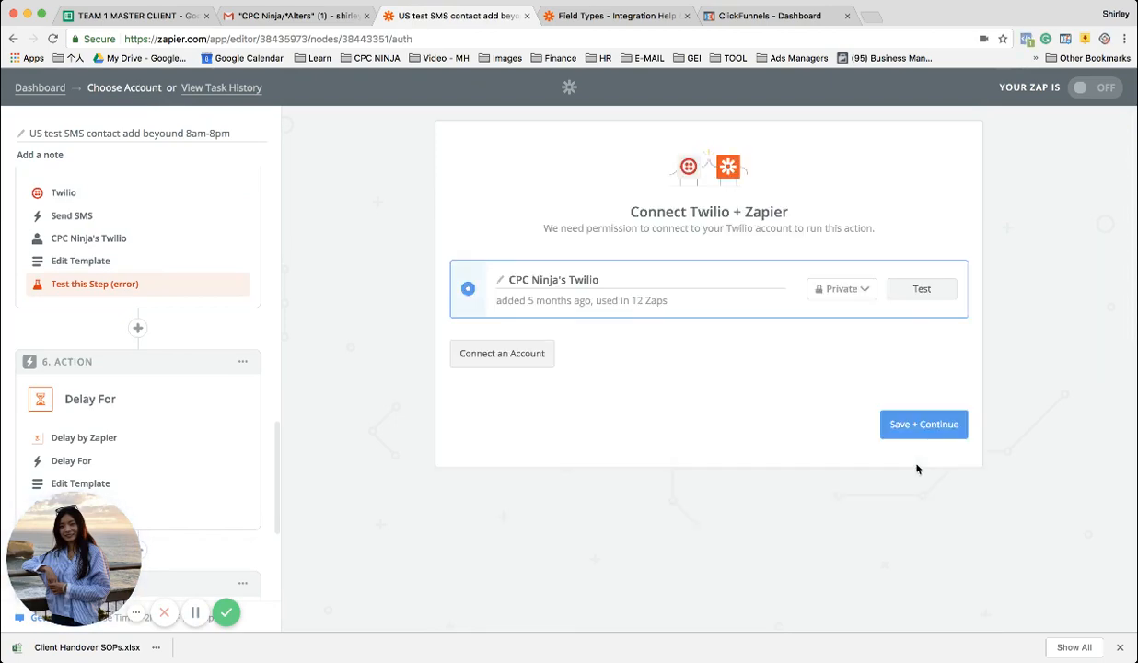
click(915, 433)
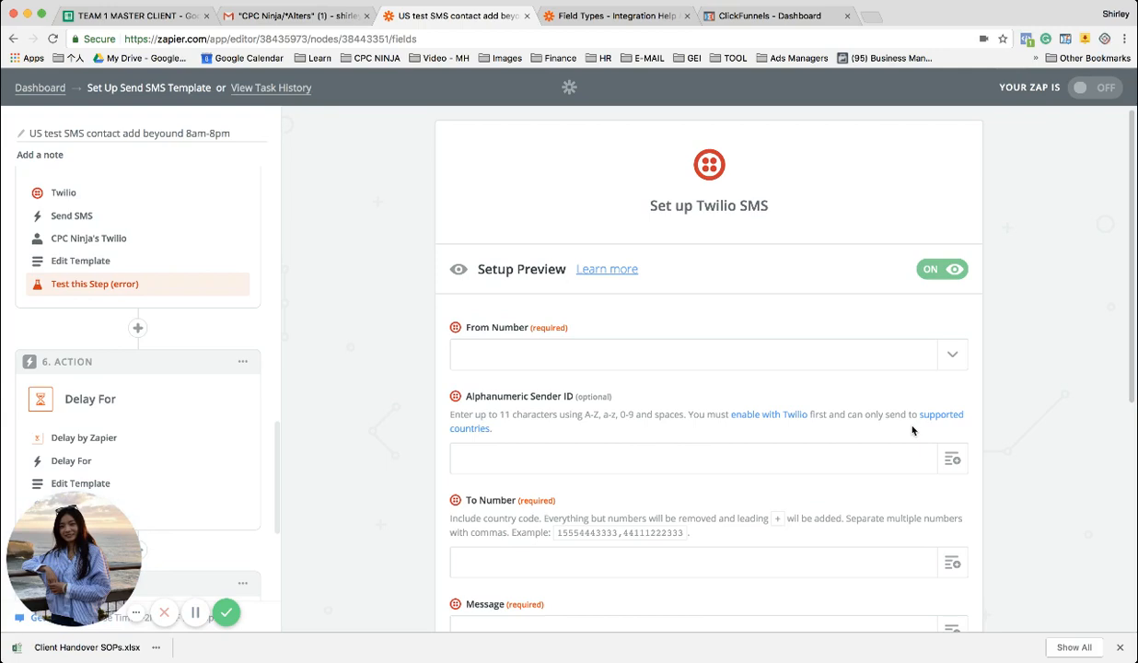
Choose the US phone number as the From Number of the second Send SMS action
scroll(713, 419, down, 4)
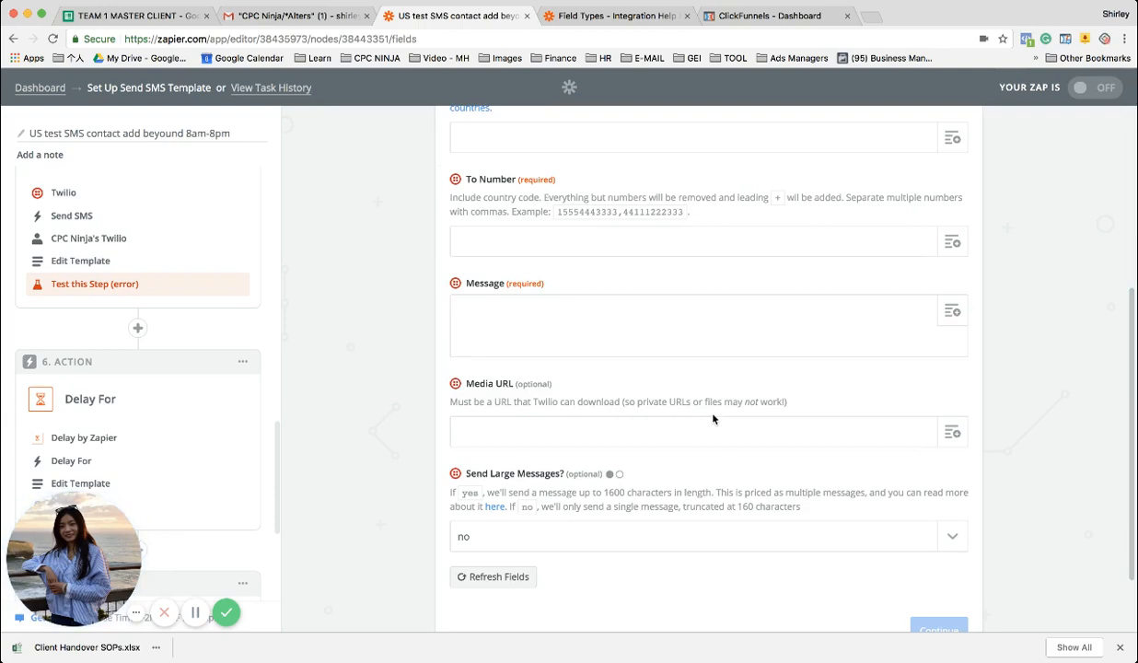
scroll(712, 419, up, 5)
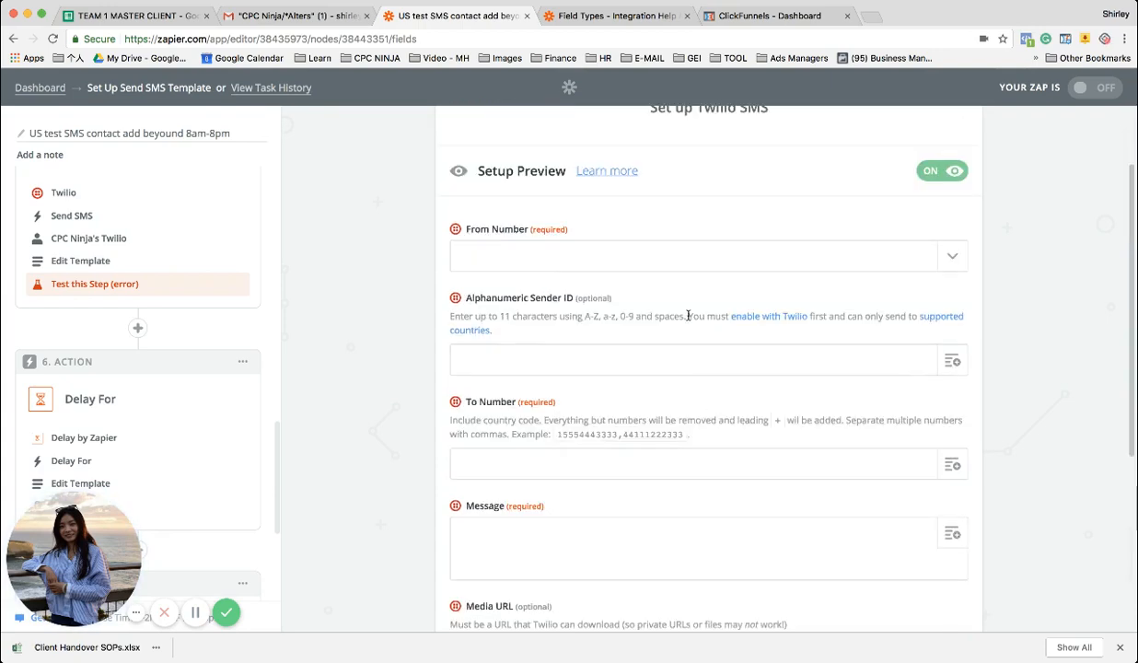
click(700, 262)
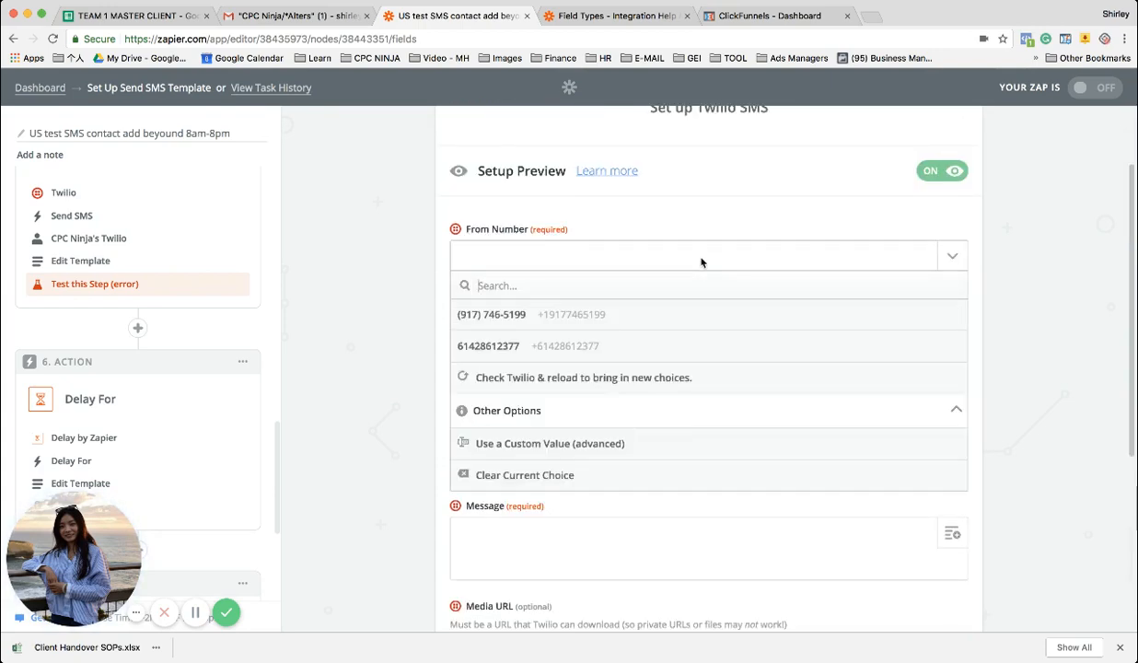
click(568, 311)
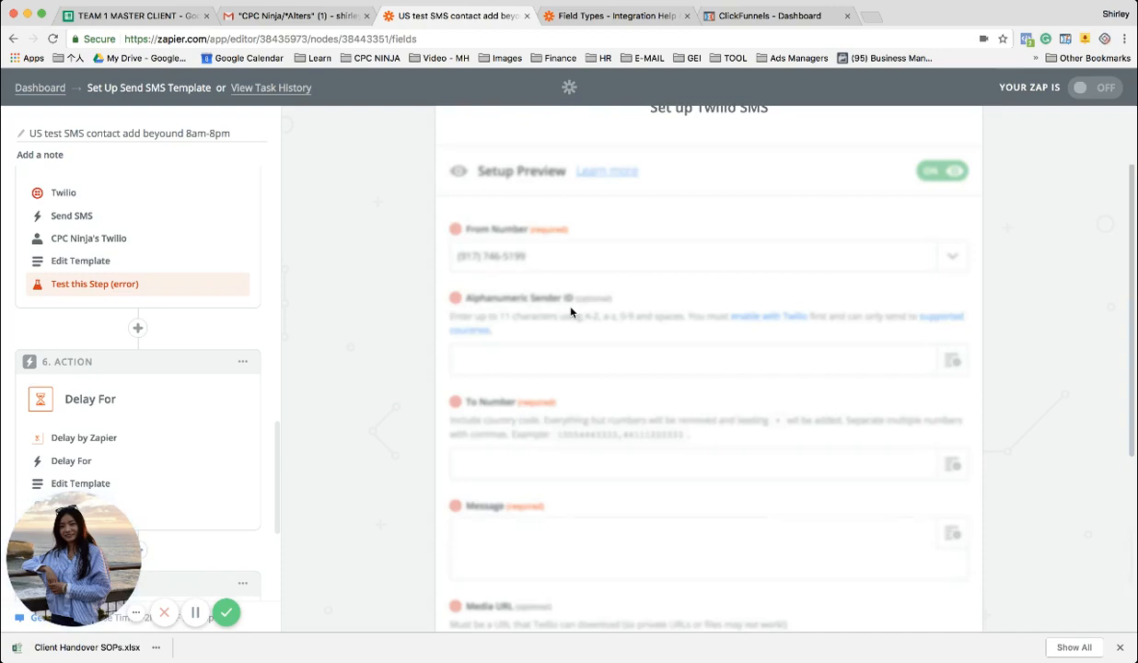
Fill the second SMS's To Number with the phone number output from the step 4 Numbers formatter
scroll(571, 311, down, 5)
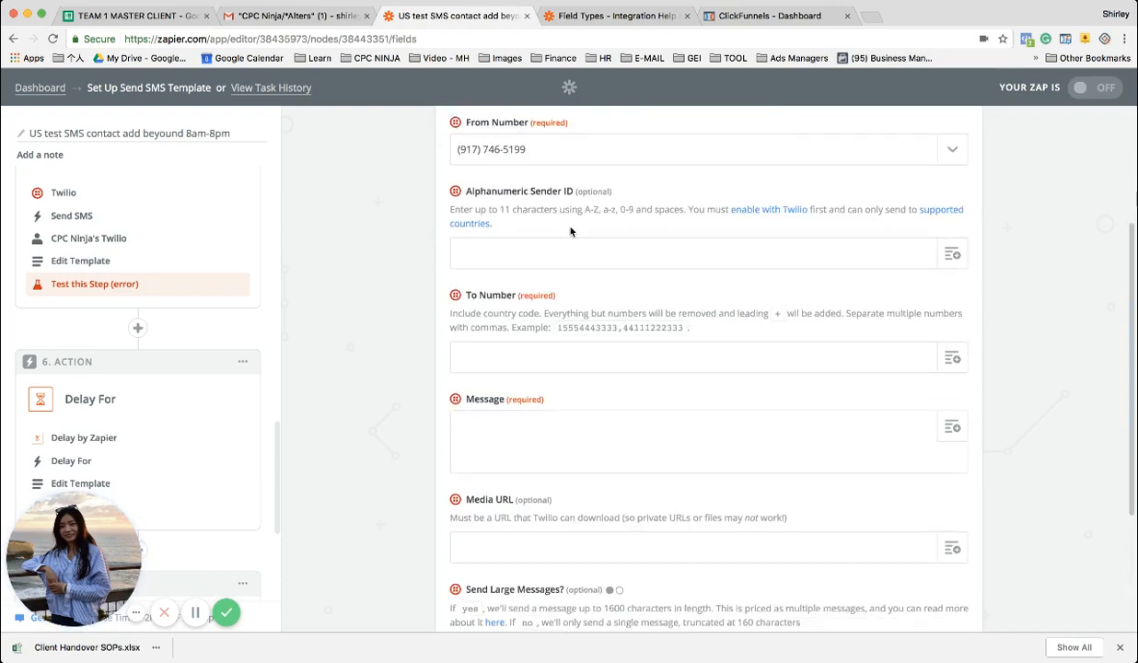
click(643, 185)
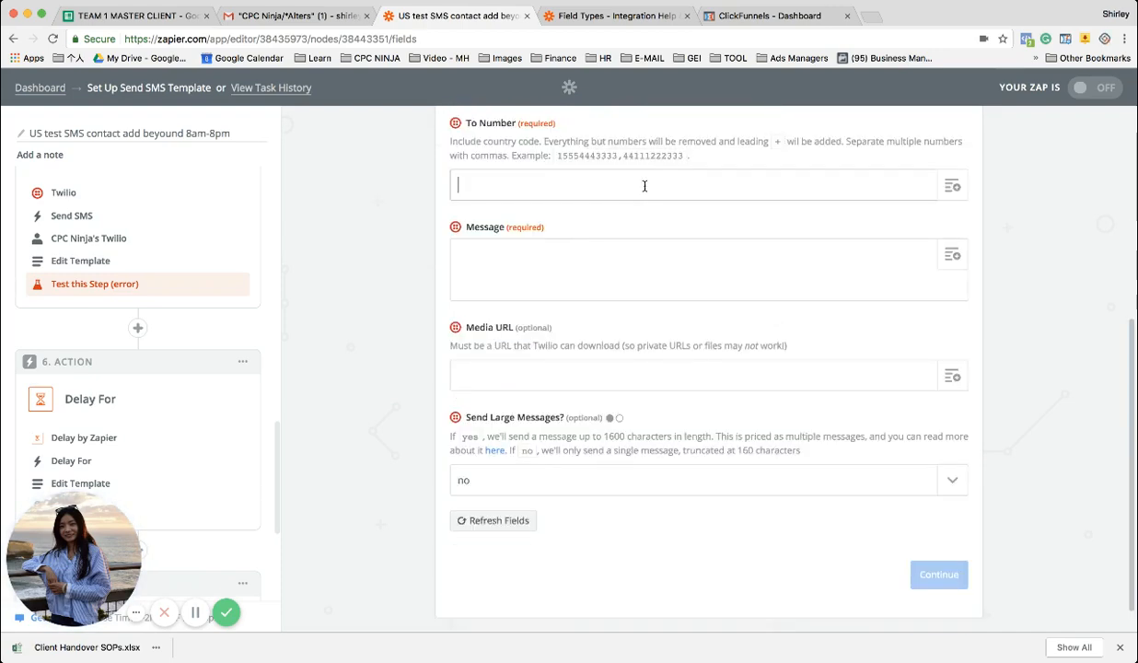
click(953, 186)
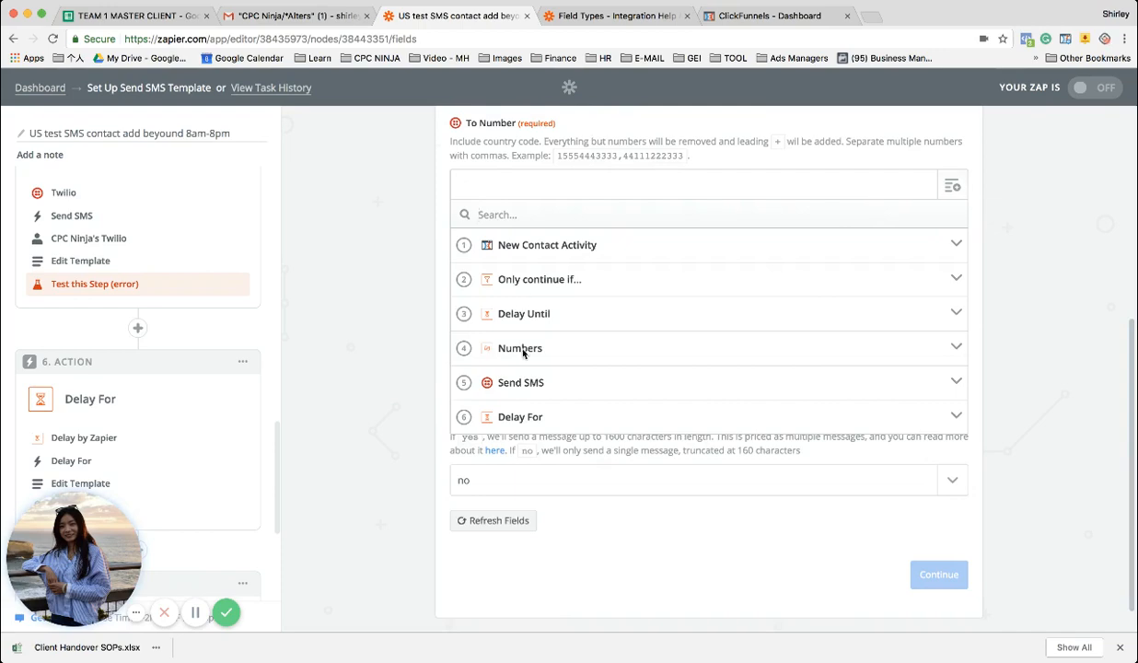
click(511, 348)
click(521, 381)
click(640, 279)
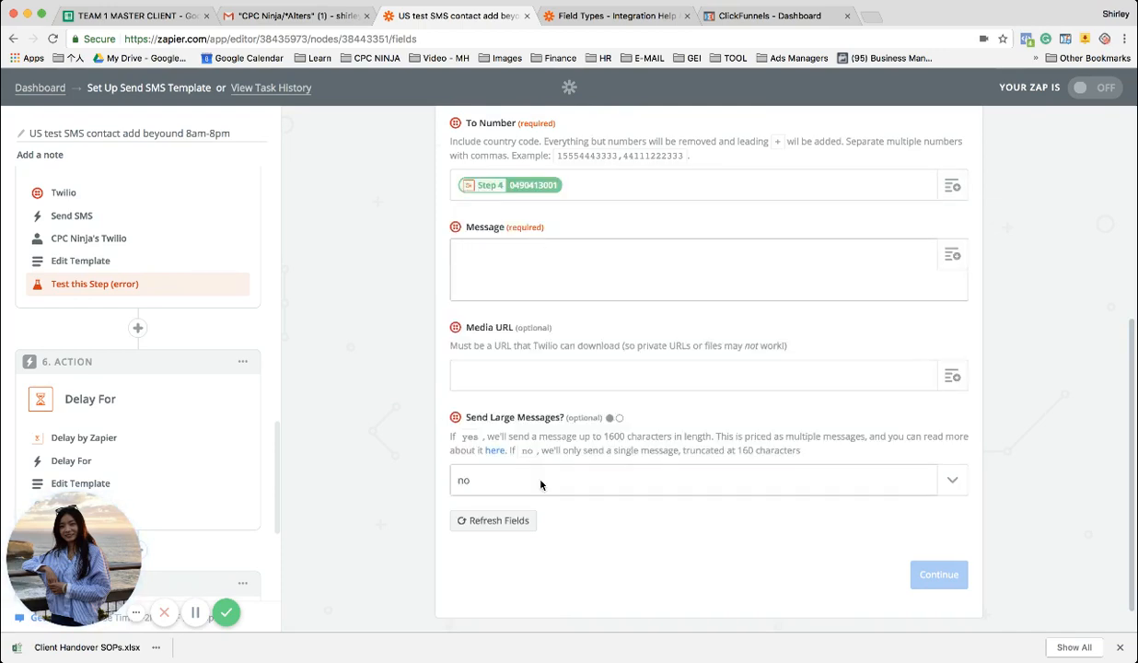
Set Send Large Messages to yes for the second SMS and look over the Zap's sequence of steps
click(497, 488)
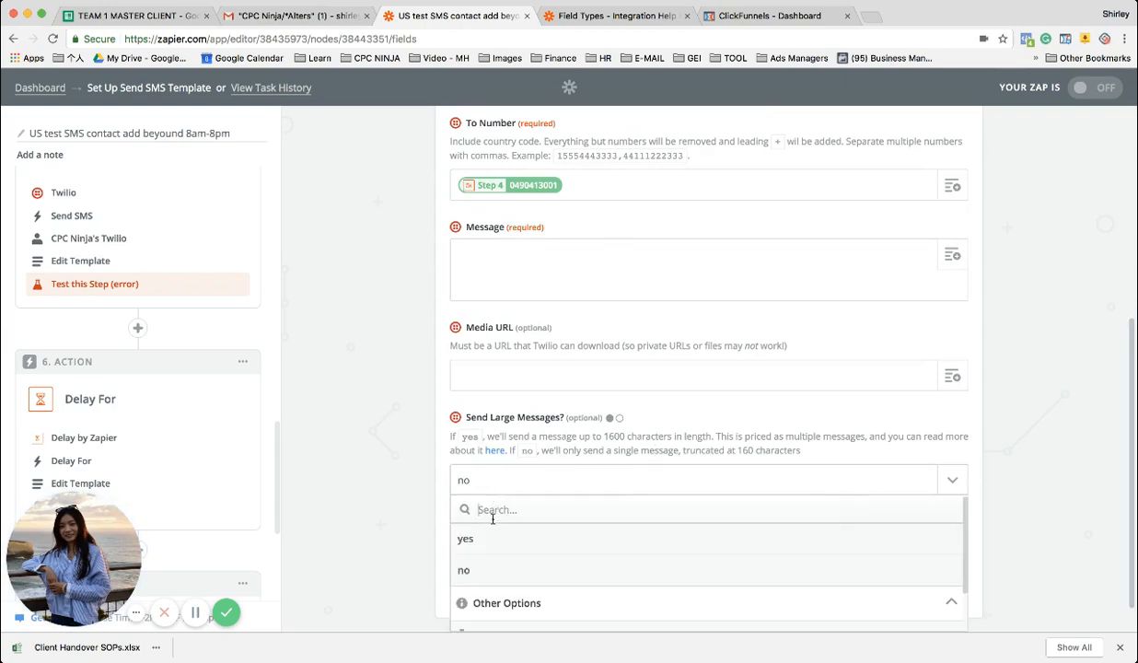
click(490, 546)
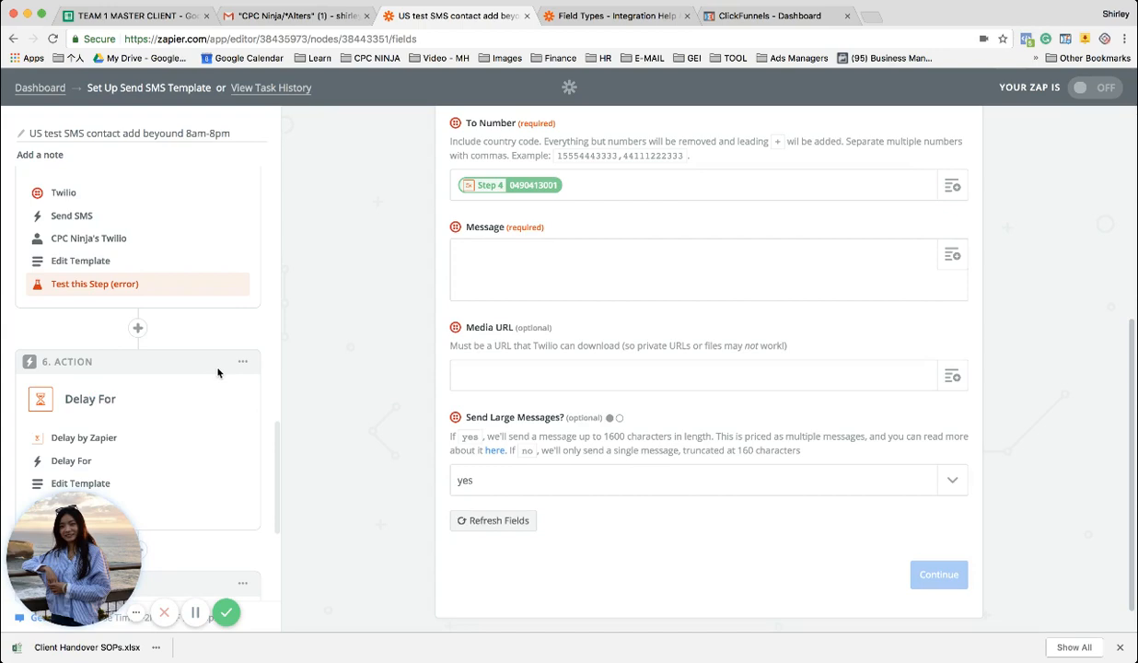
scroll(185, 426, down, 3)
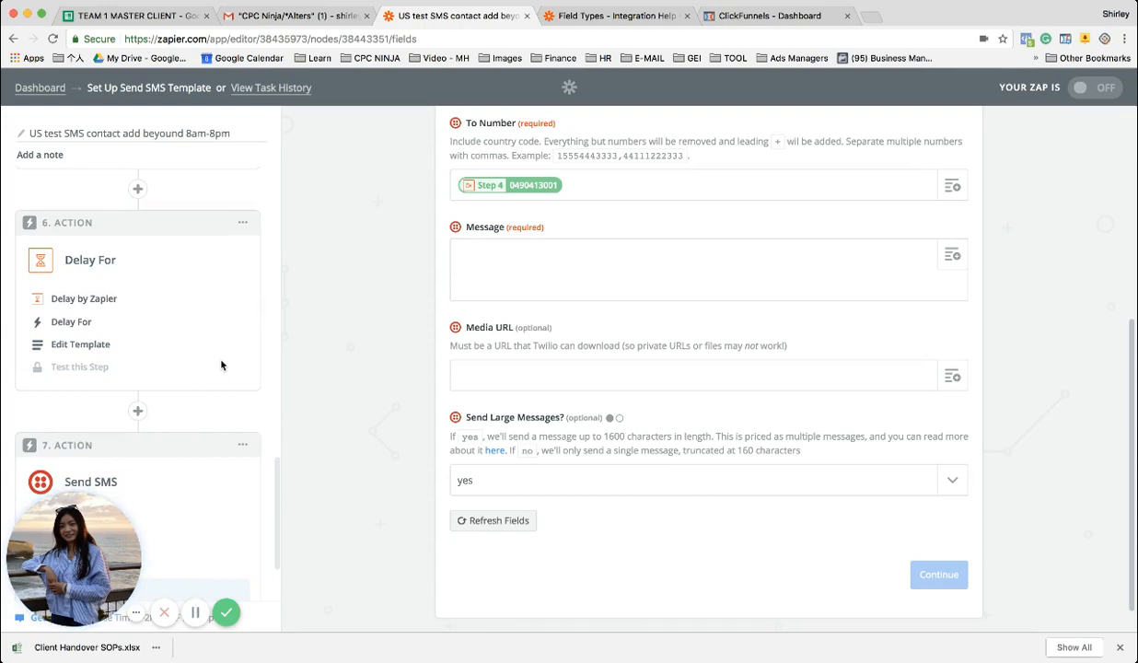
scroll(221, 365, up, 15)
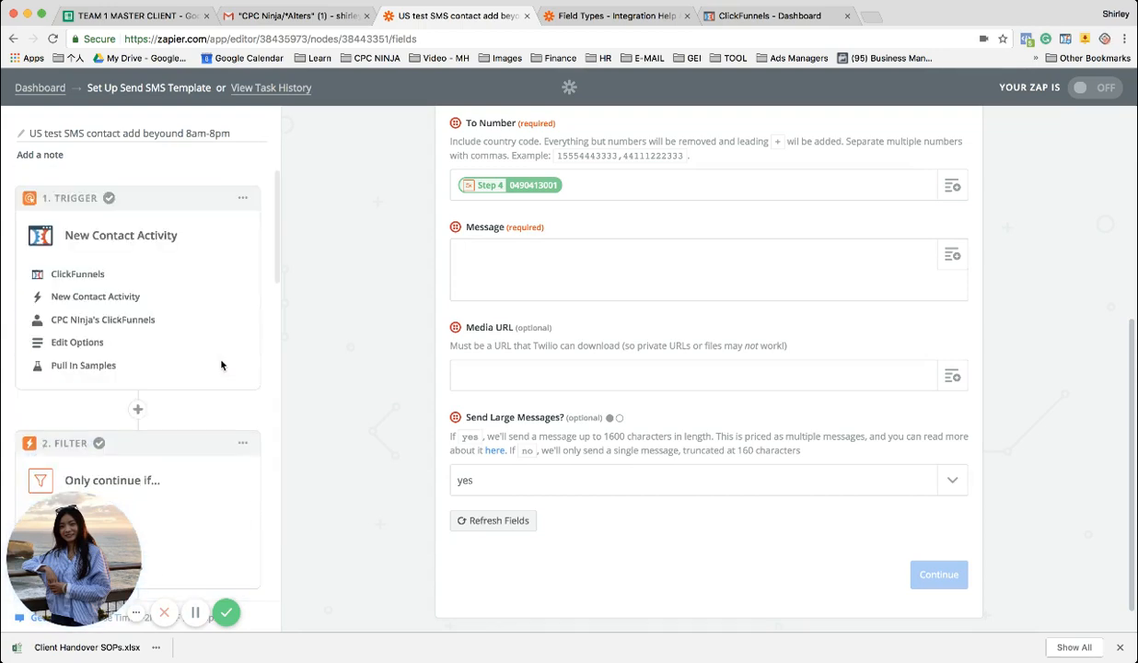